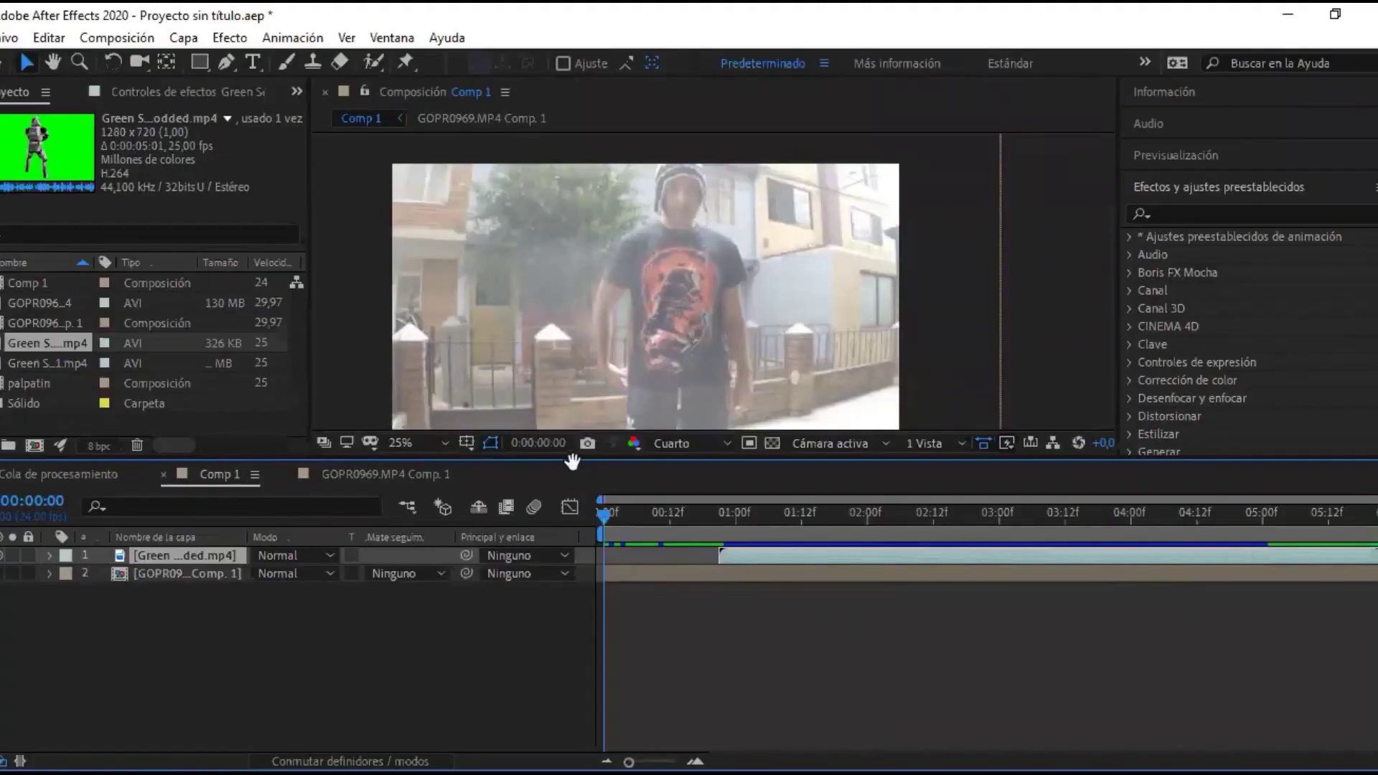
Step: Preview Comp 1 and park the playhead at 01:10, where the green-screen trooper appears
key("space")
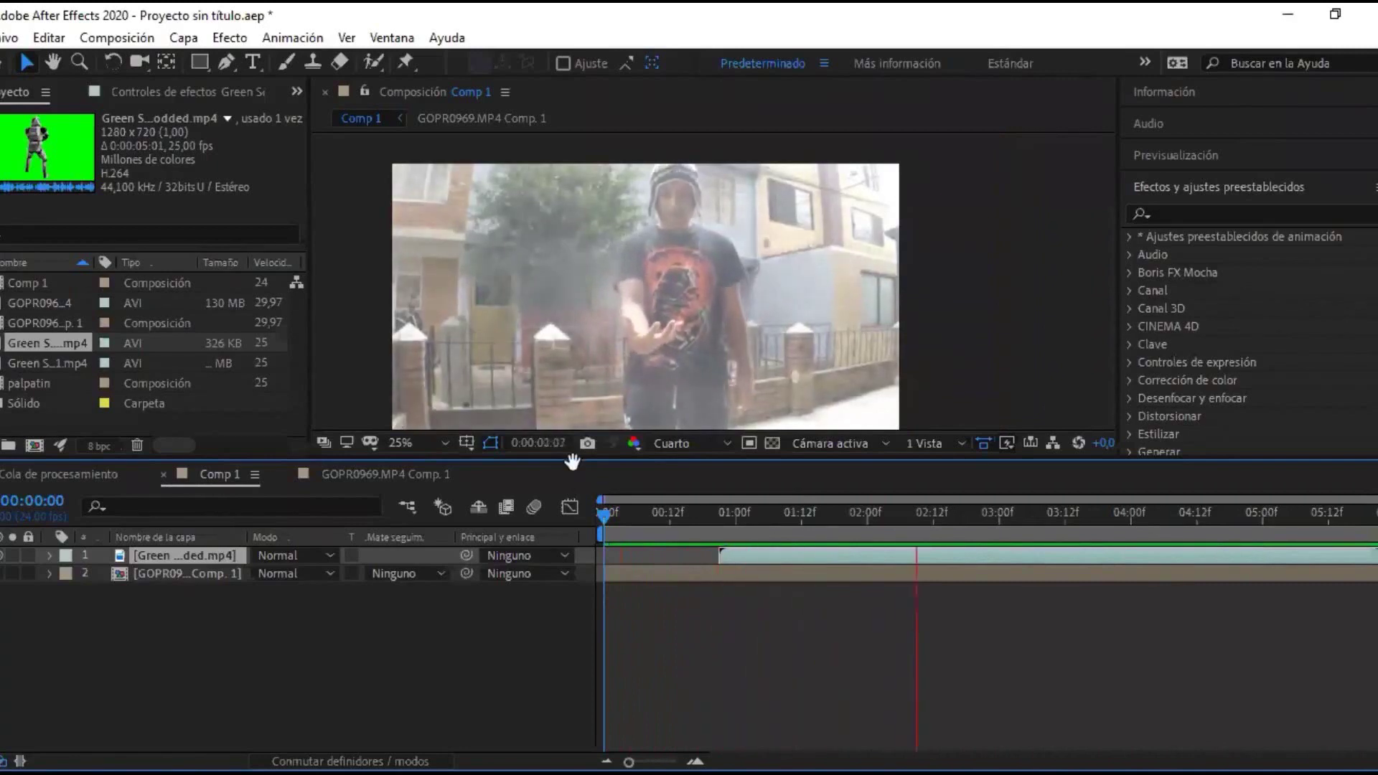
left_click_drag(611, 514, 751, 514)
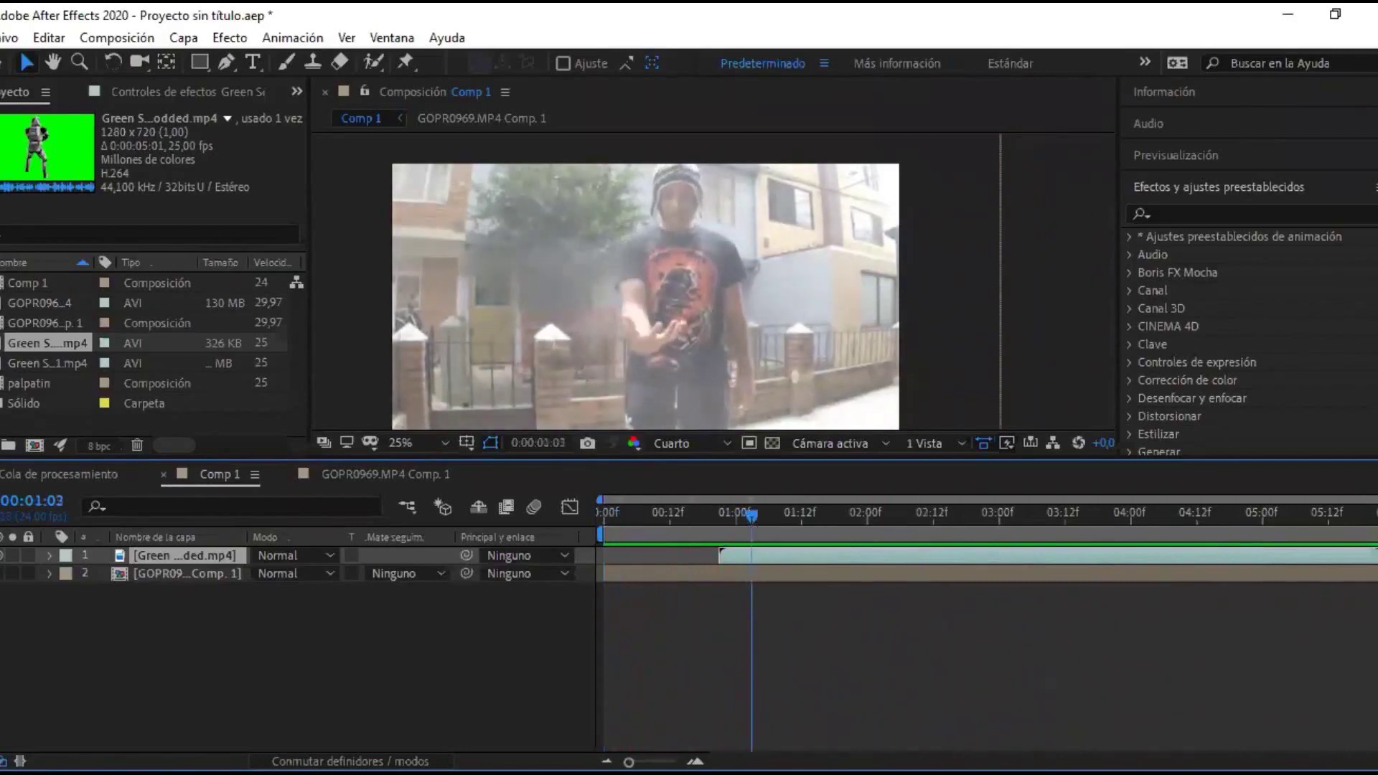
left_click_drag(657, 517, 587, 517)
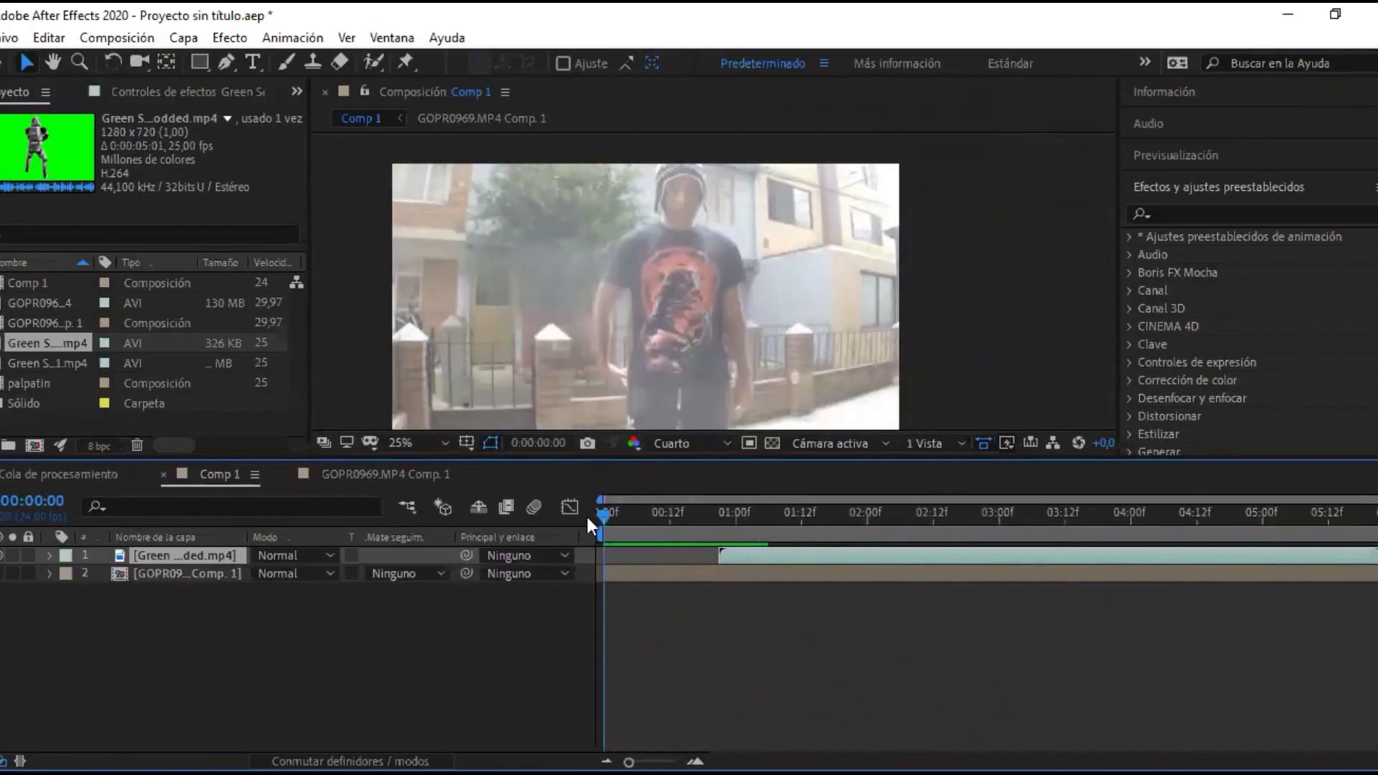
key("space")
key("space")
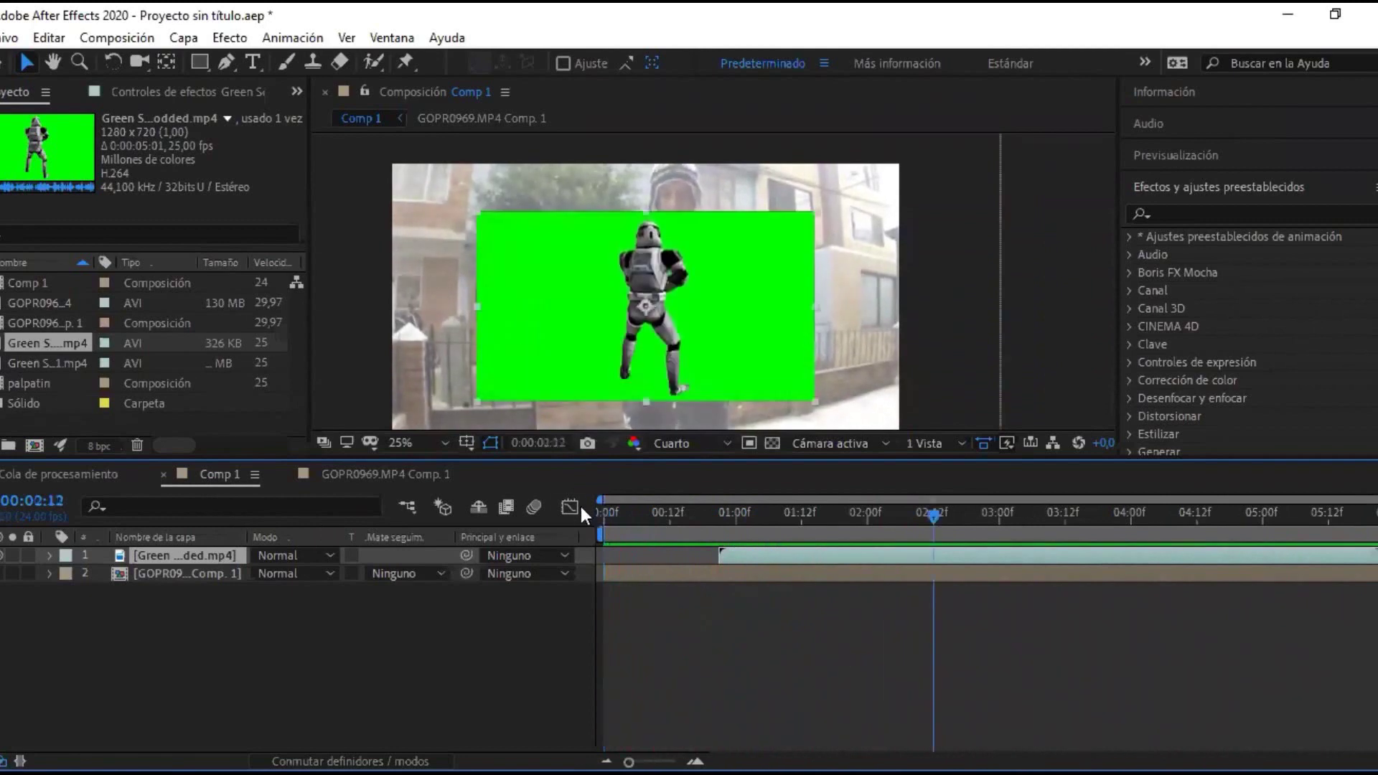
left_click_drag(688, 517, 791, 517)
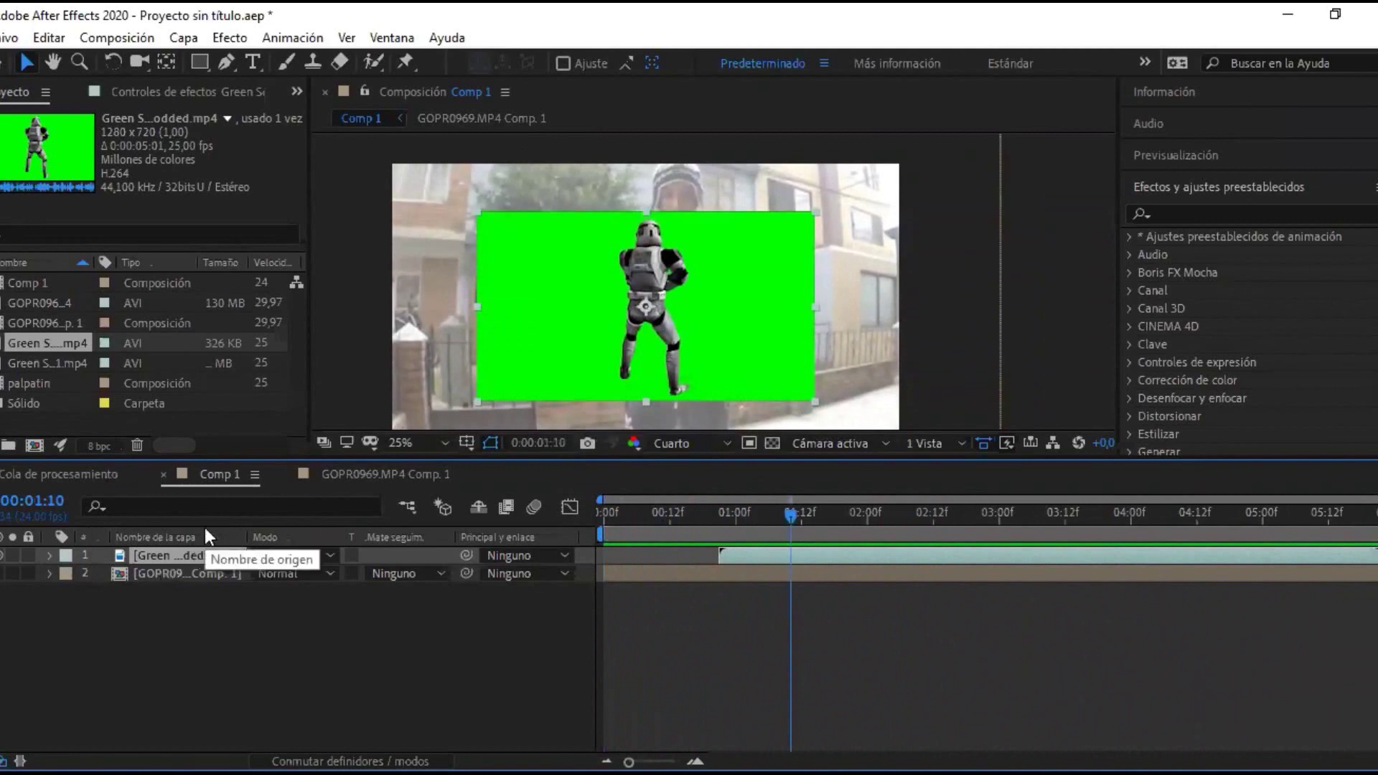
Step: Check the Keylight Screen Matte, set Clip Black 33 and Clip White 68, then return to Final Result
left_click(622, 326)
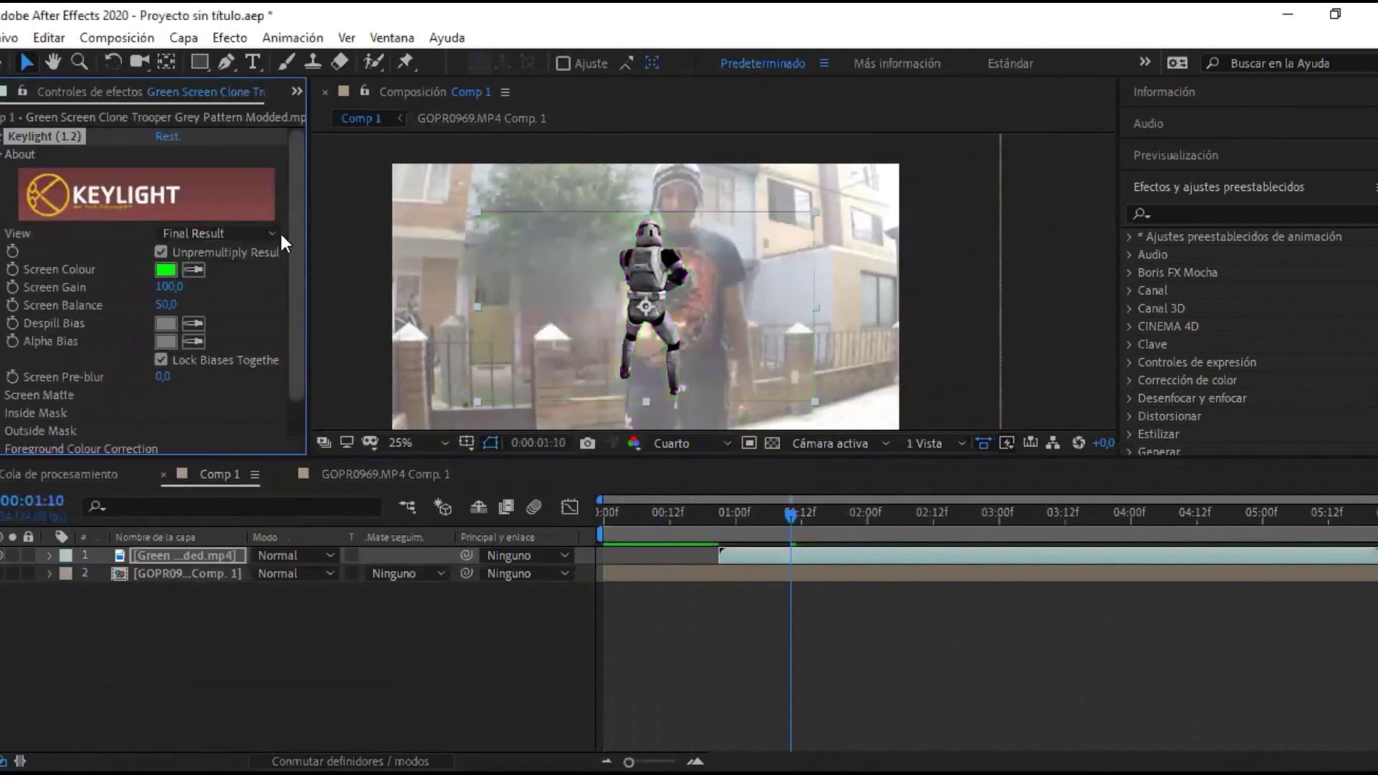
left_click(205, 231)
left_click(227, 348)
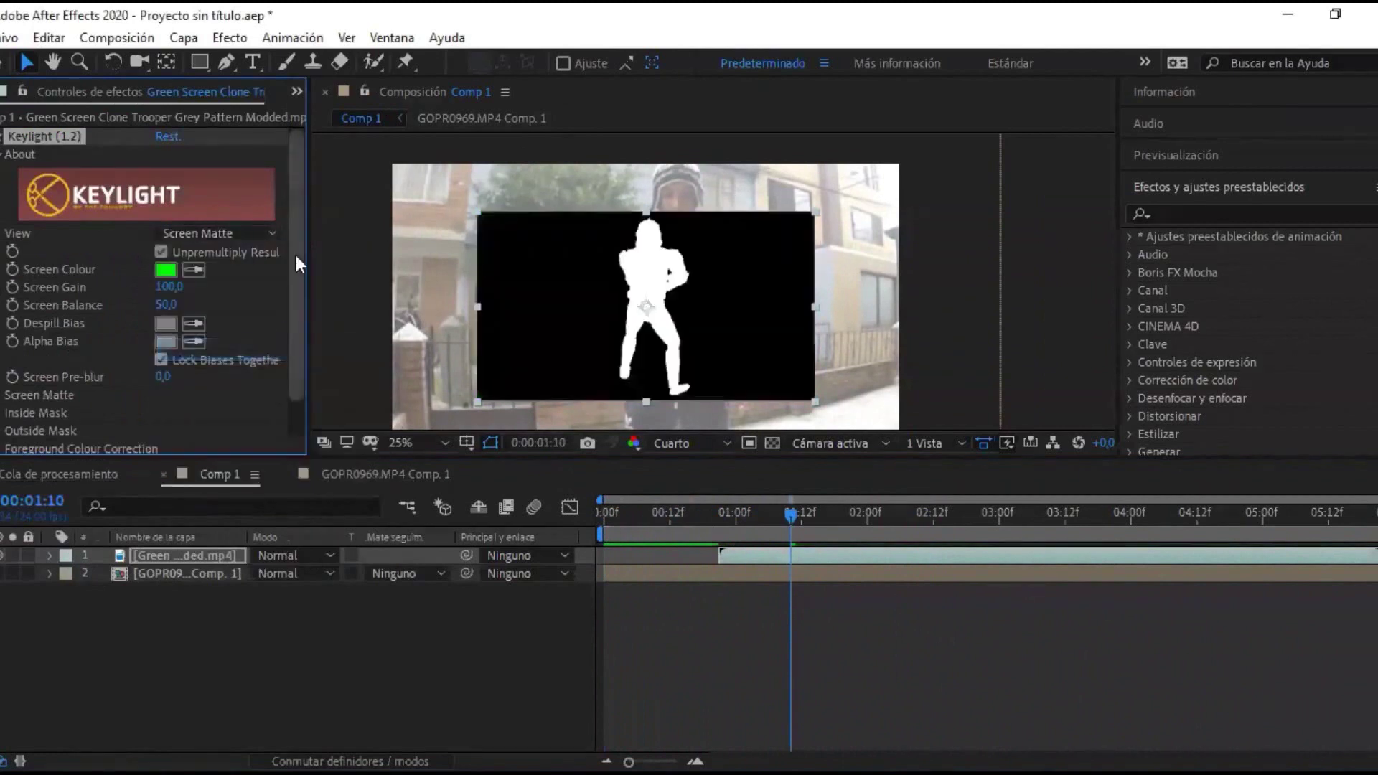
scroll(221, 303, "down", 3)
mouse_move(163, 300)
left_mouse_down()
mouse_move(204, 298)
mouse_move(150, 325)
left_mouse_up()
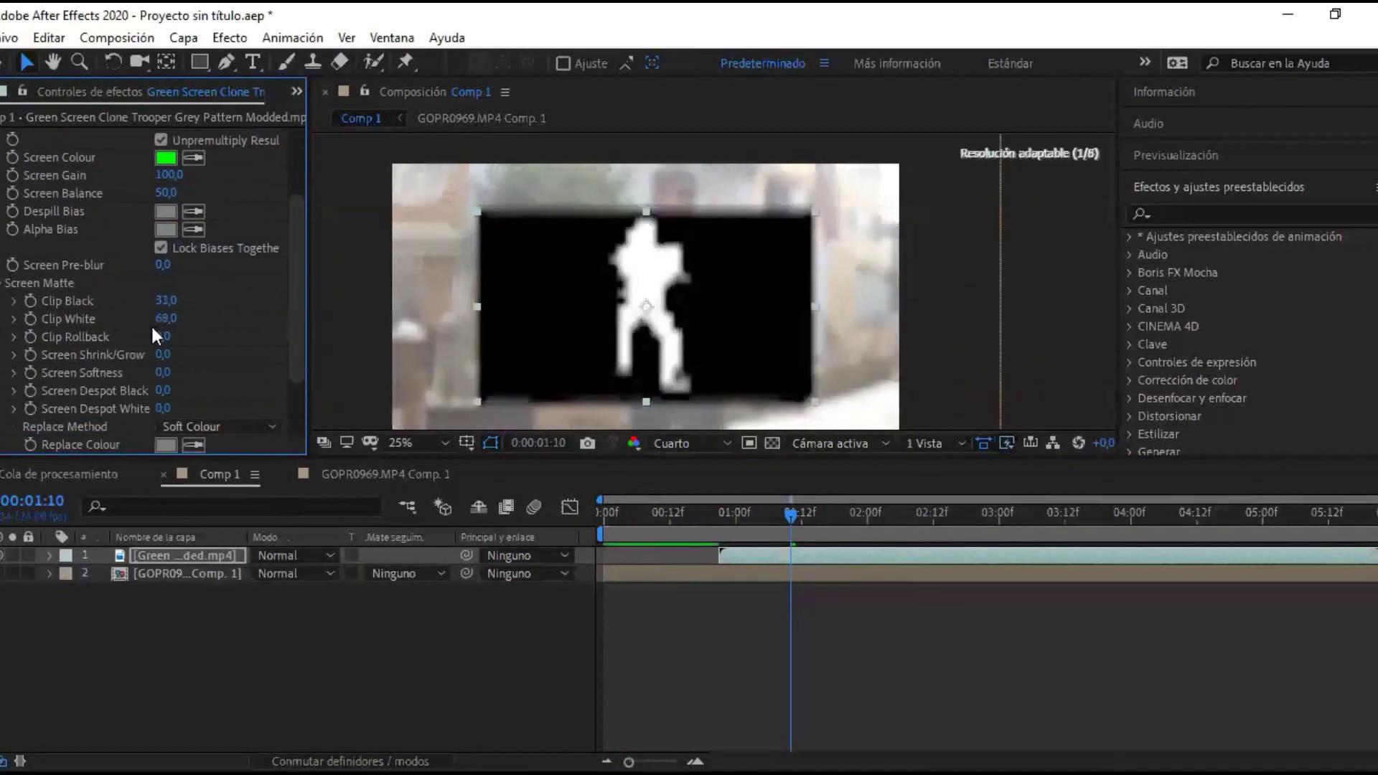
scroll(152, 329, "up", 3)
left_click(213, 233)
Step: Scale the trooper layer down to 62%
left_click(215, 486)
key("s")
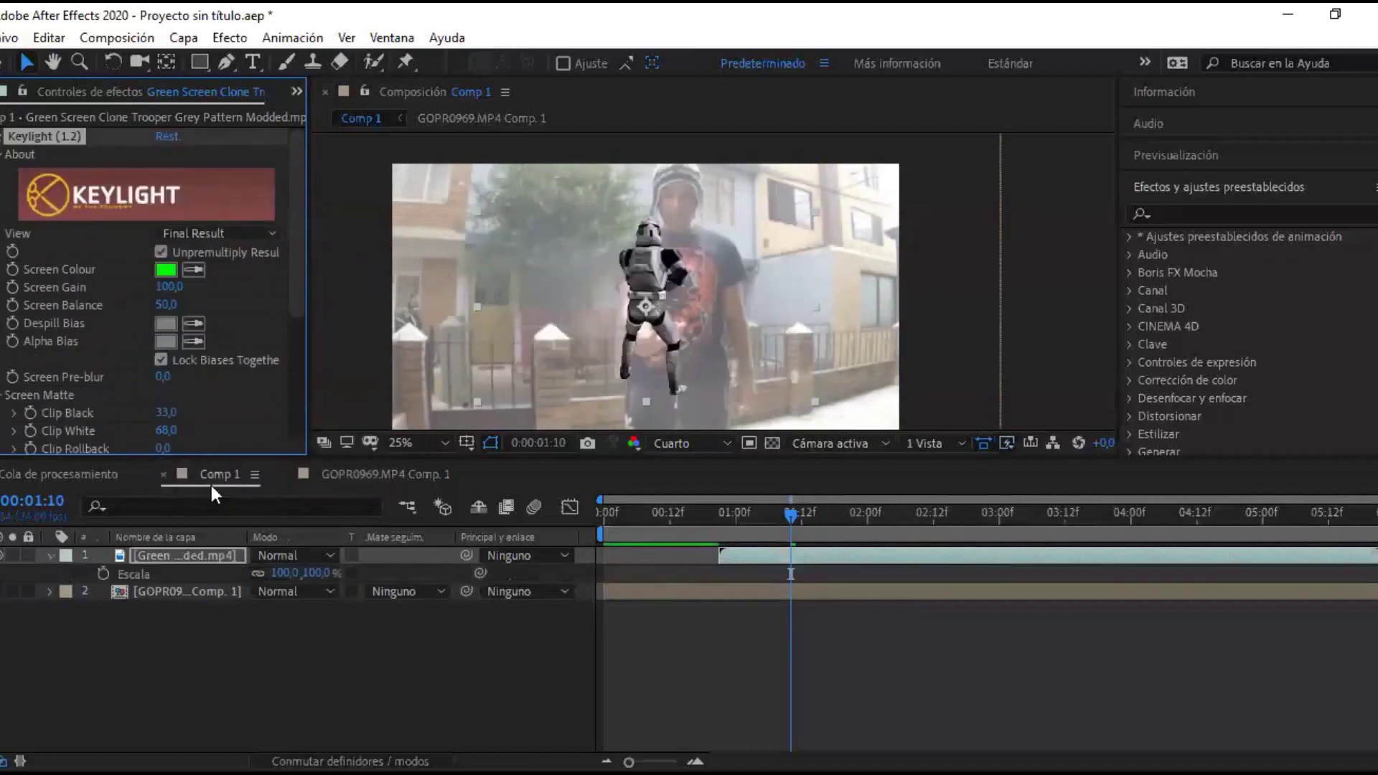
left_click_drag(283, 575, 242, 590)
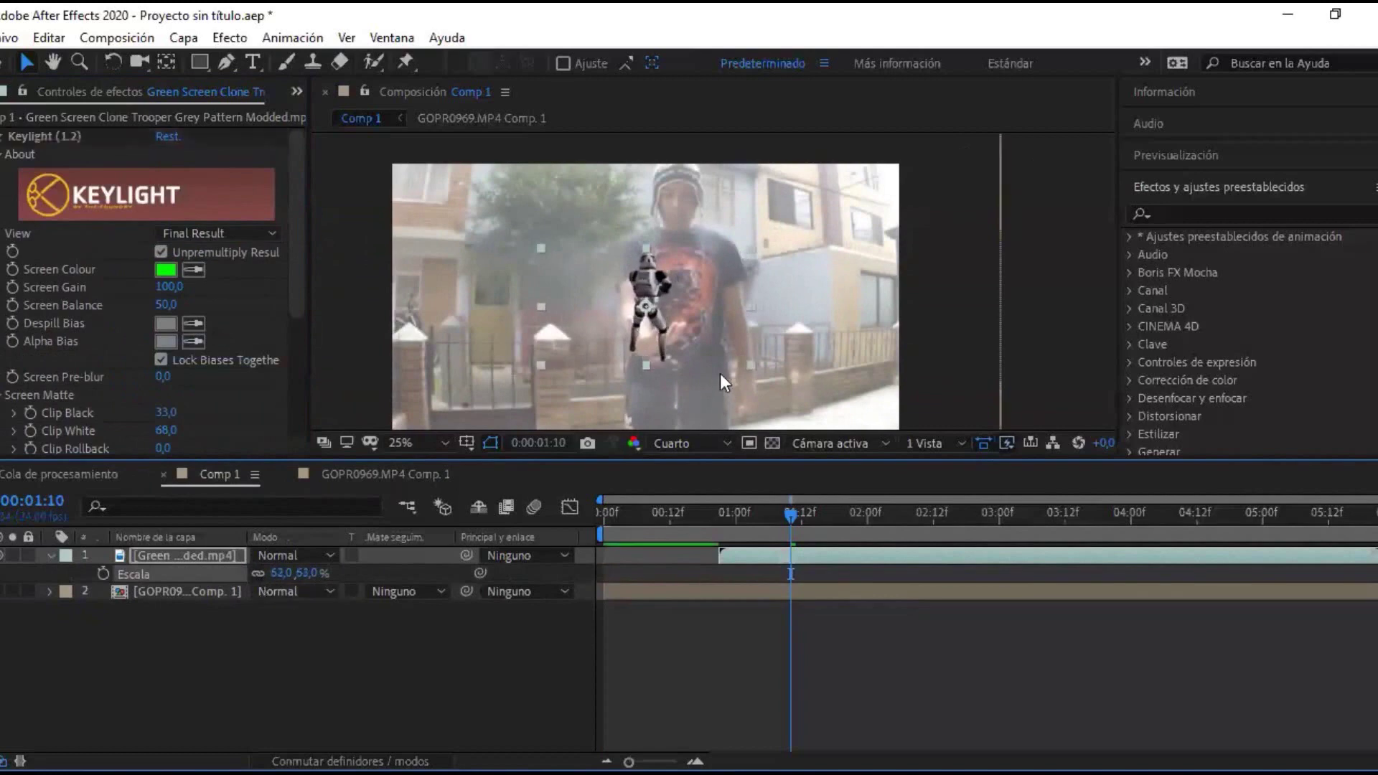
left_click_drag(649, 301, 659, 290)
Step: Make the trooper layer 3D and give its mask a 22-pixel feather
key("r")
key("F4")
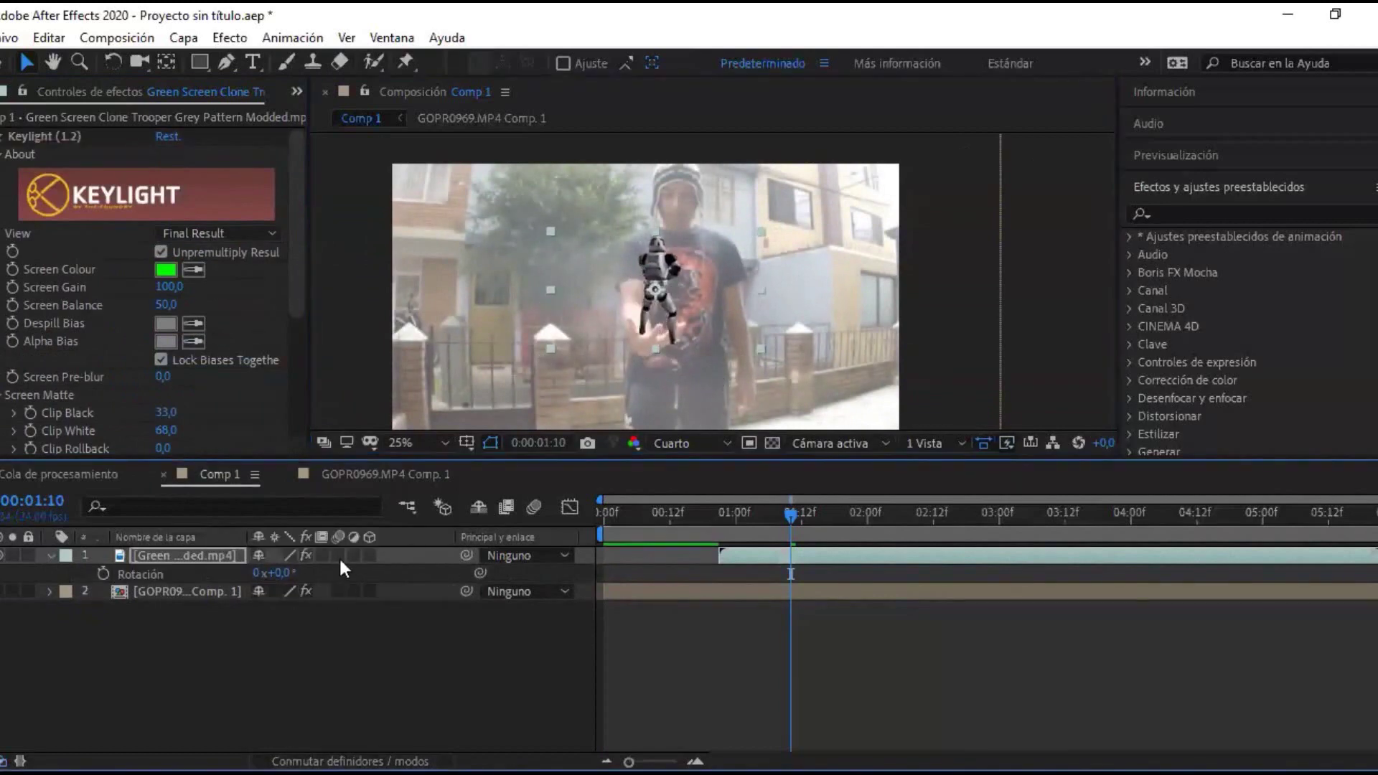
left_click(371, 556)
left_click(54, 557)
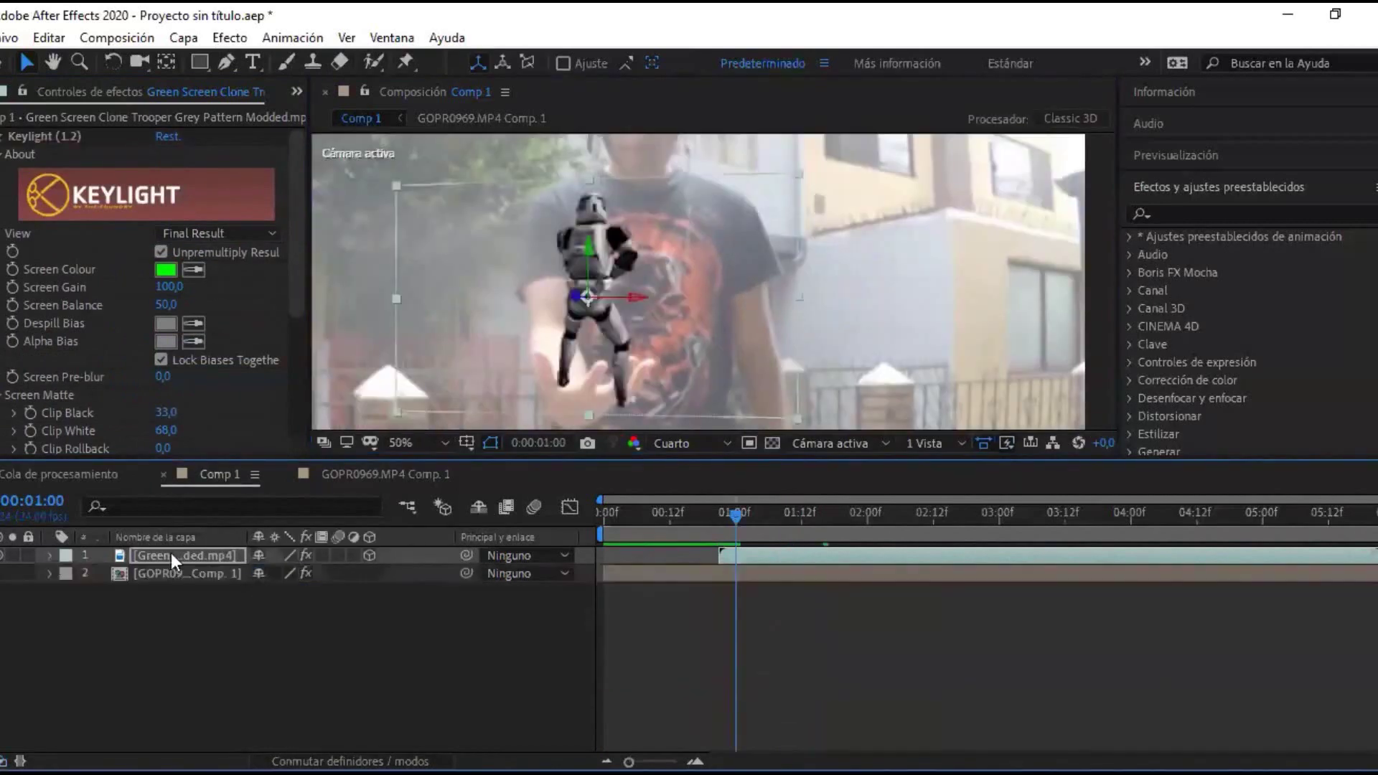
right_click(170, 553)
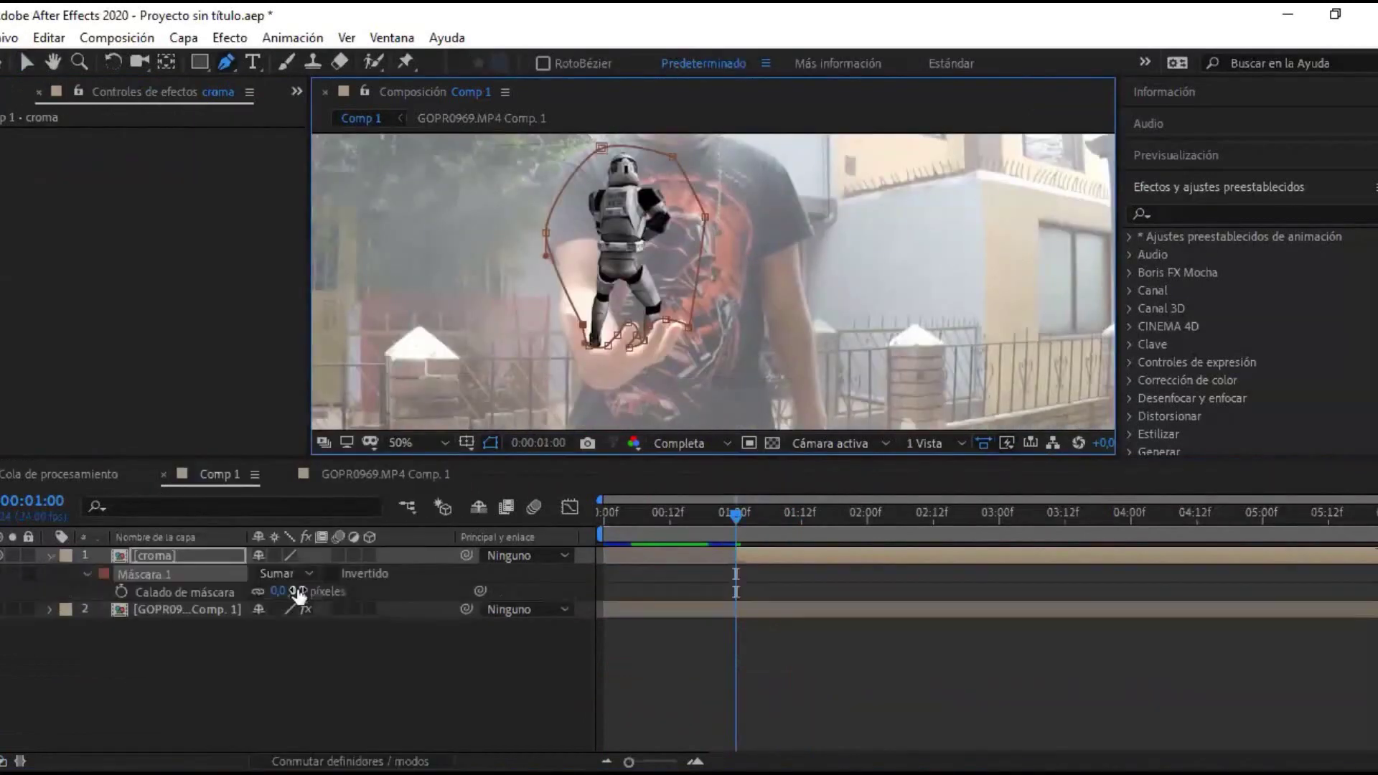
left_click_drag(320, 591, 332, 590)
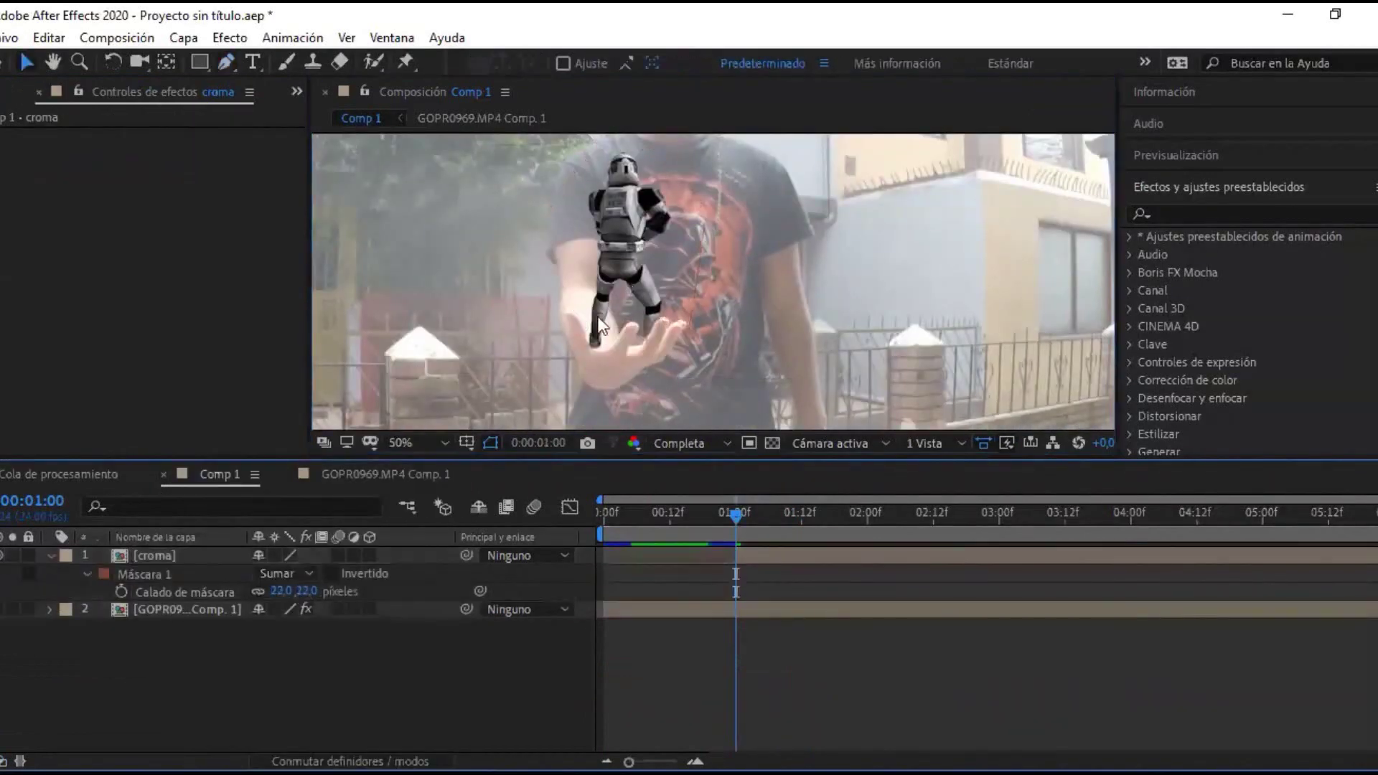
Step: Apply a blue Hologram preset from the Holomatrix II gallery to the croma layer
left_click(178, 557)
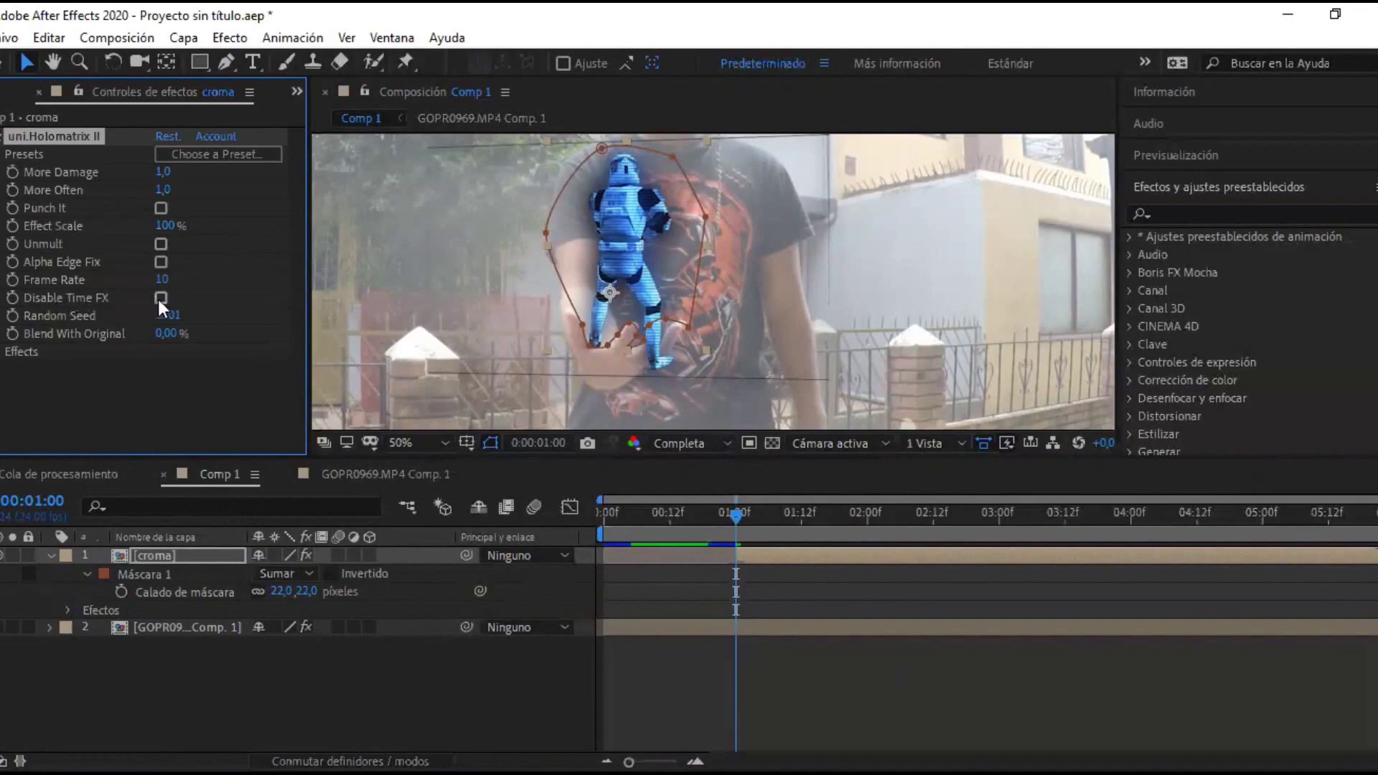
left_click(221, 153)
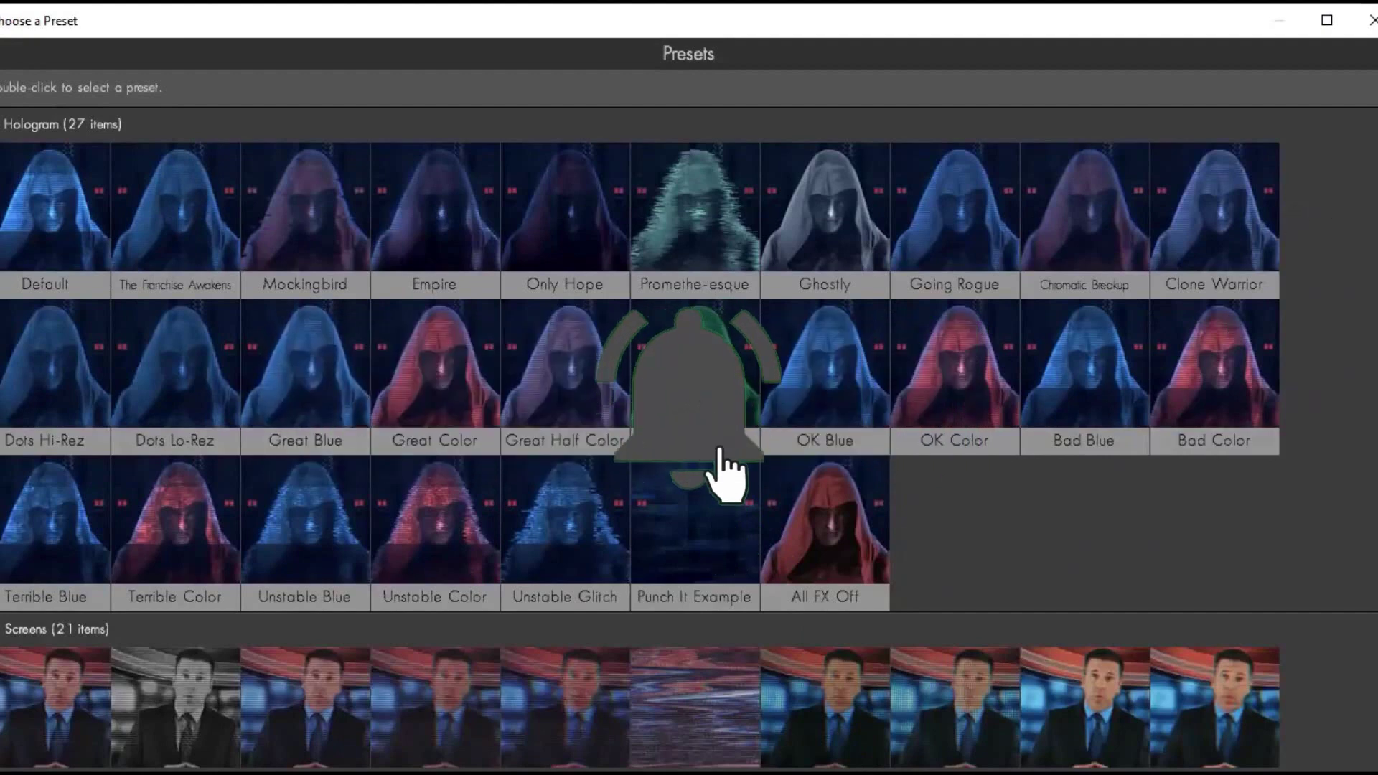
double_click(258, 338)
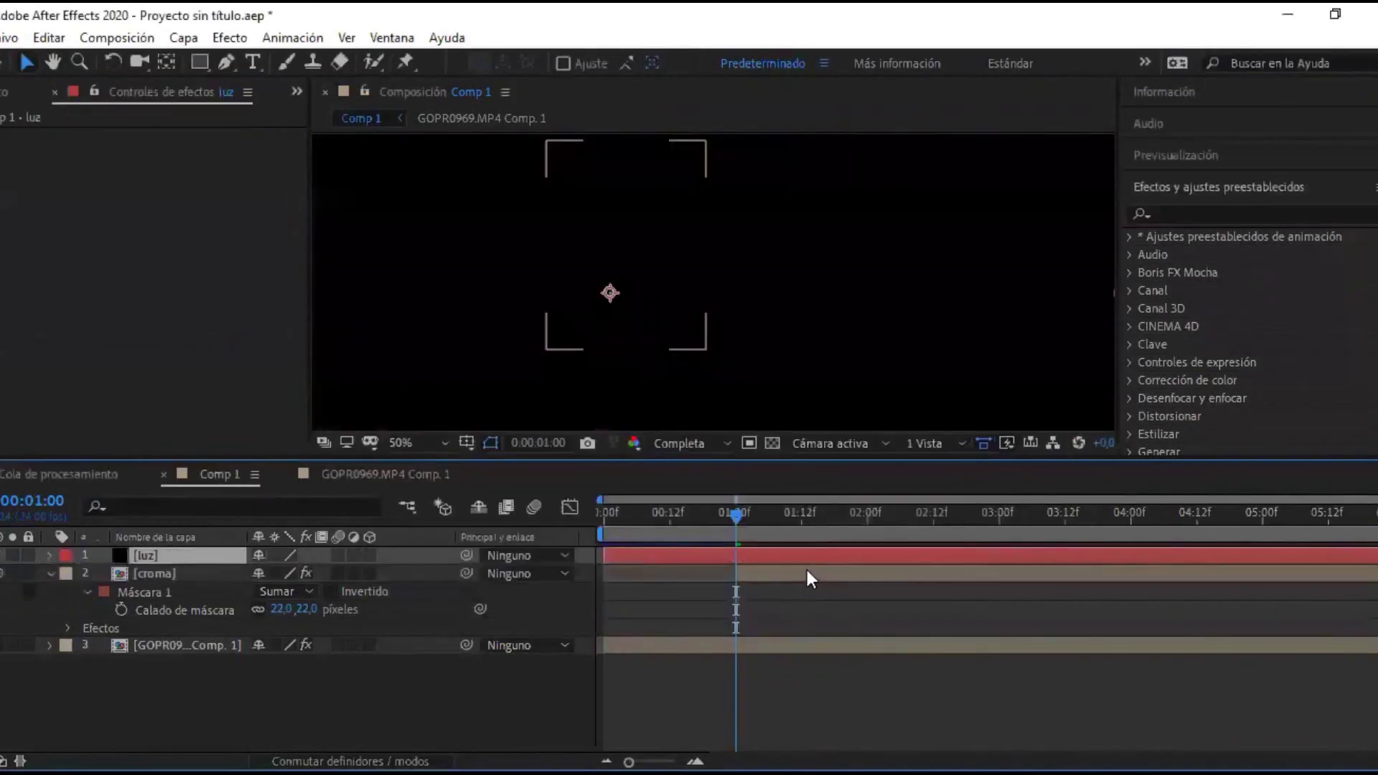
Step: Add Destello de lente to luz with the 105 mm prime lens, blended 15% with the original
key("ctrl+space")
type("des")
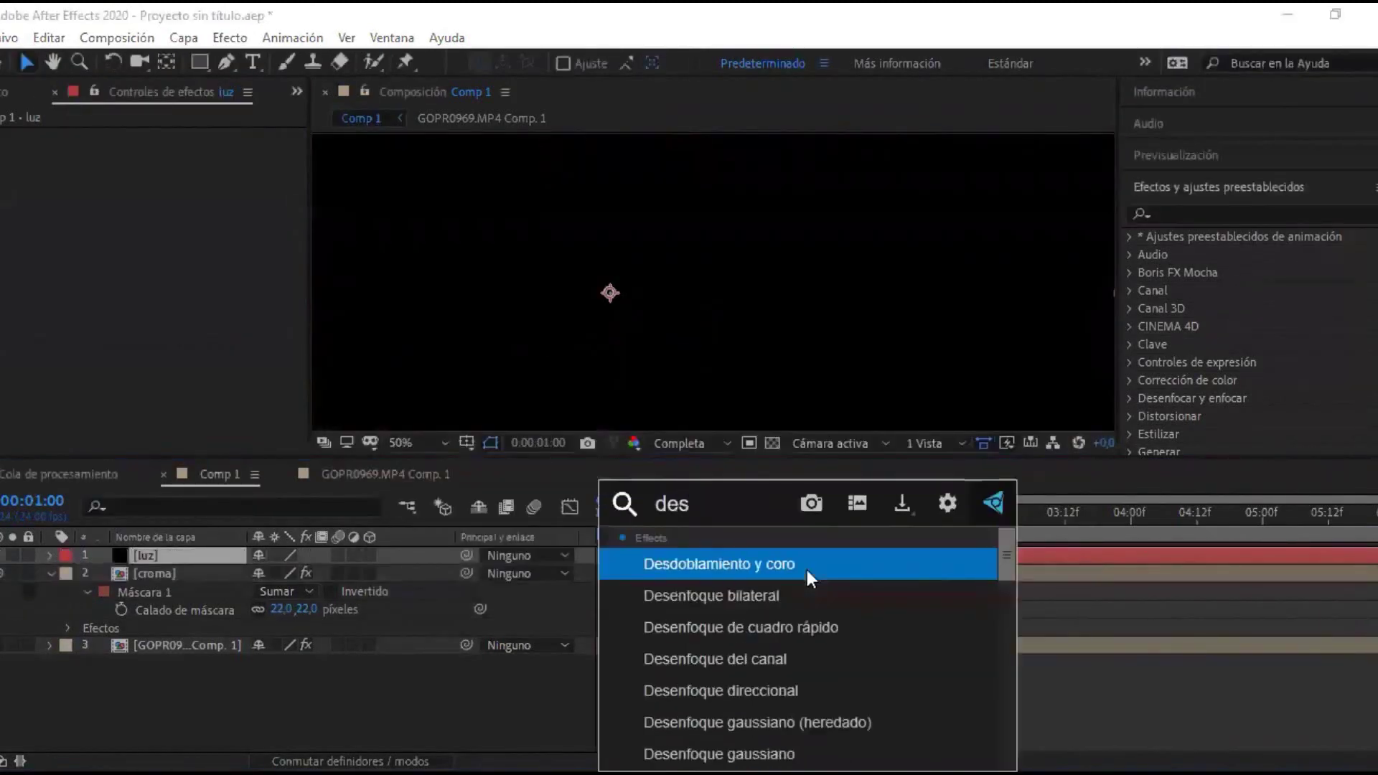
type("te")
left_click(807, 570)
left_click(197, 188)
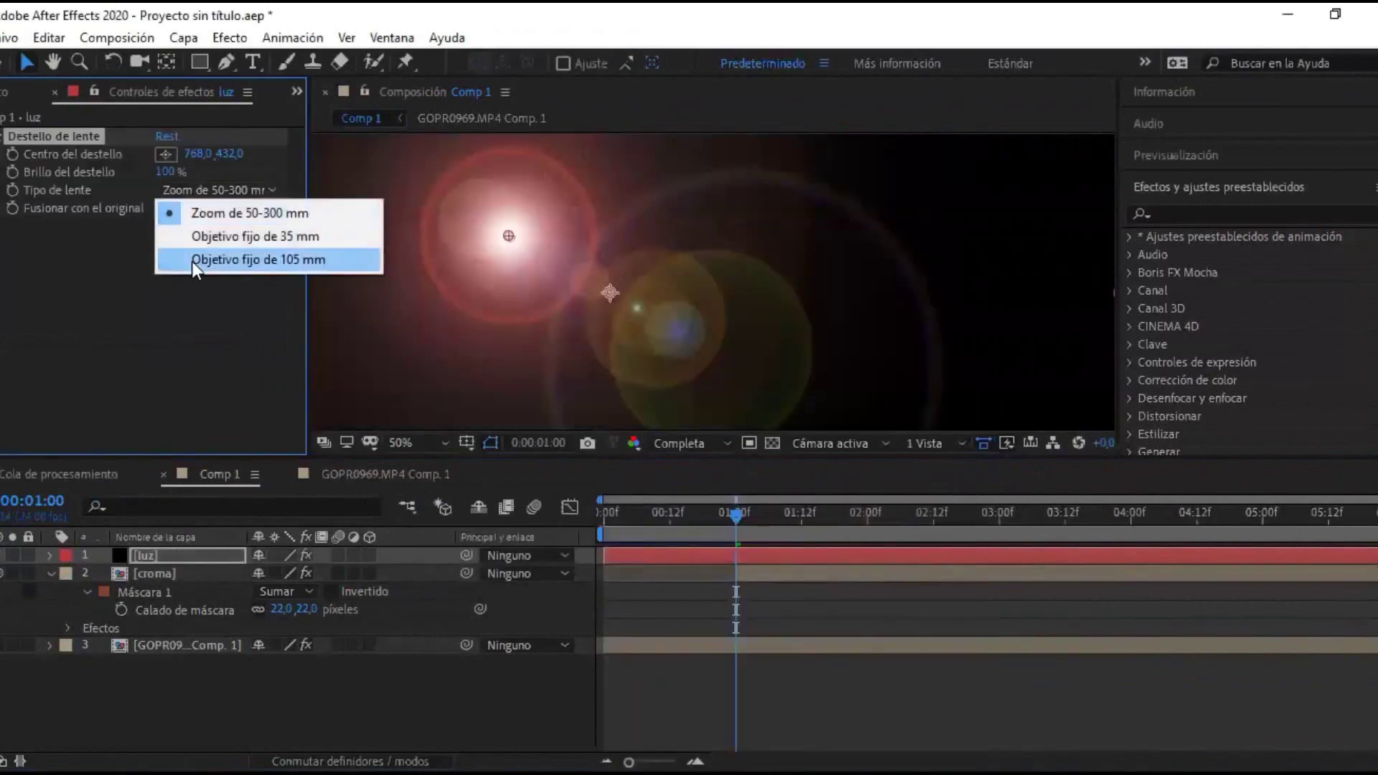
left_click(192, 260)
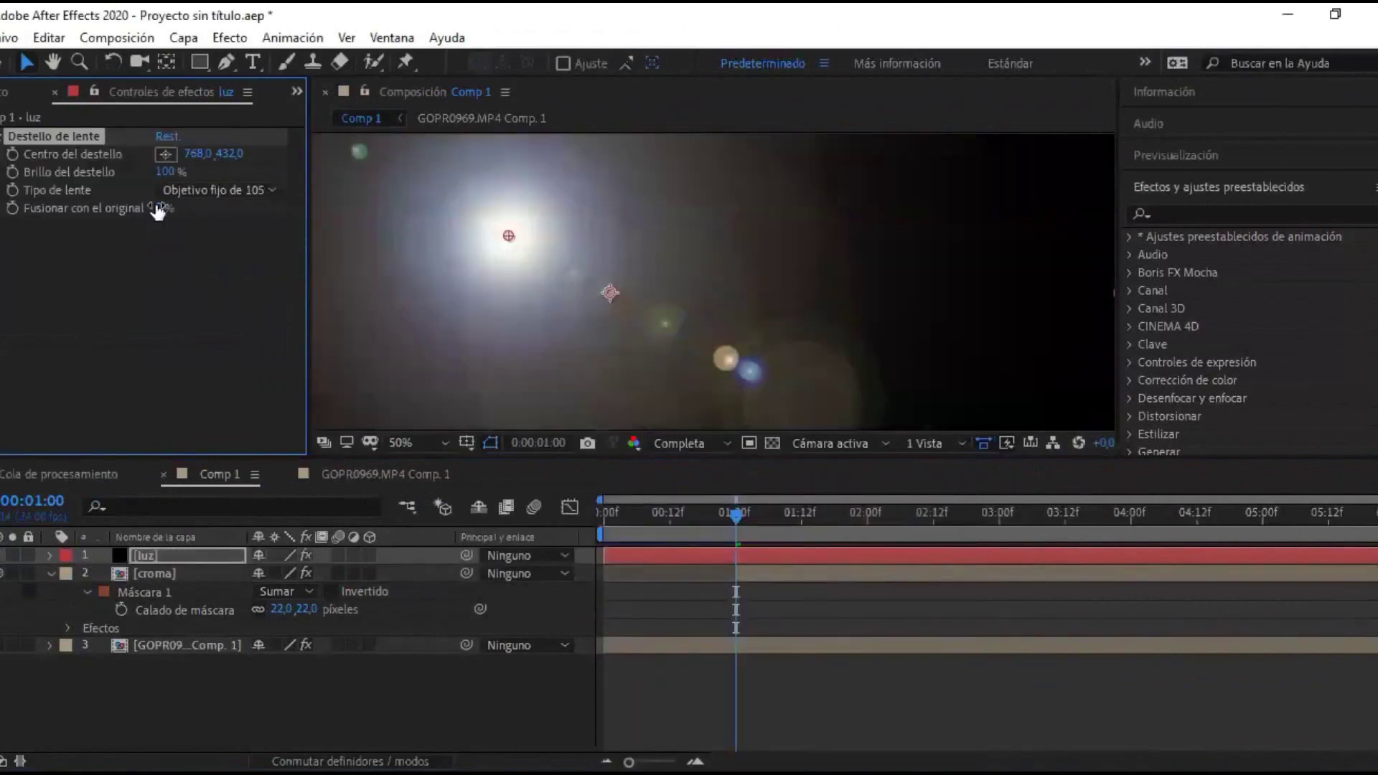
left_click_drag(158, 211, 173, 206)
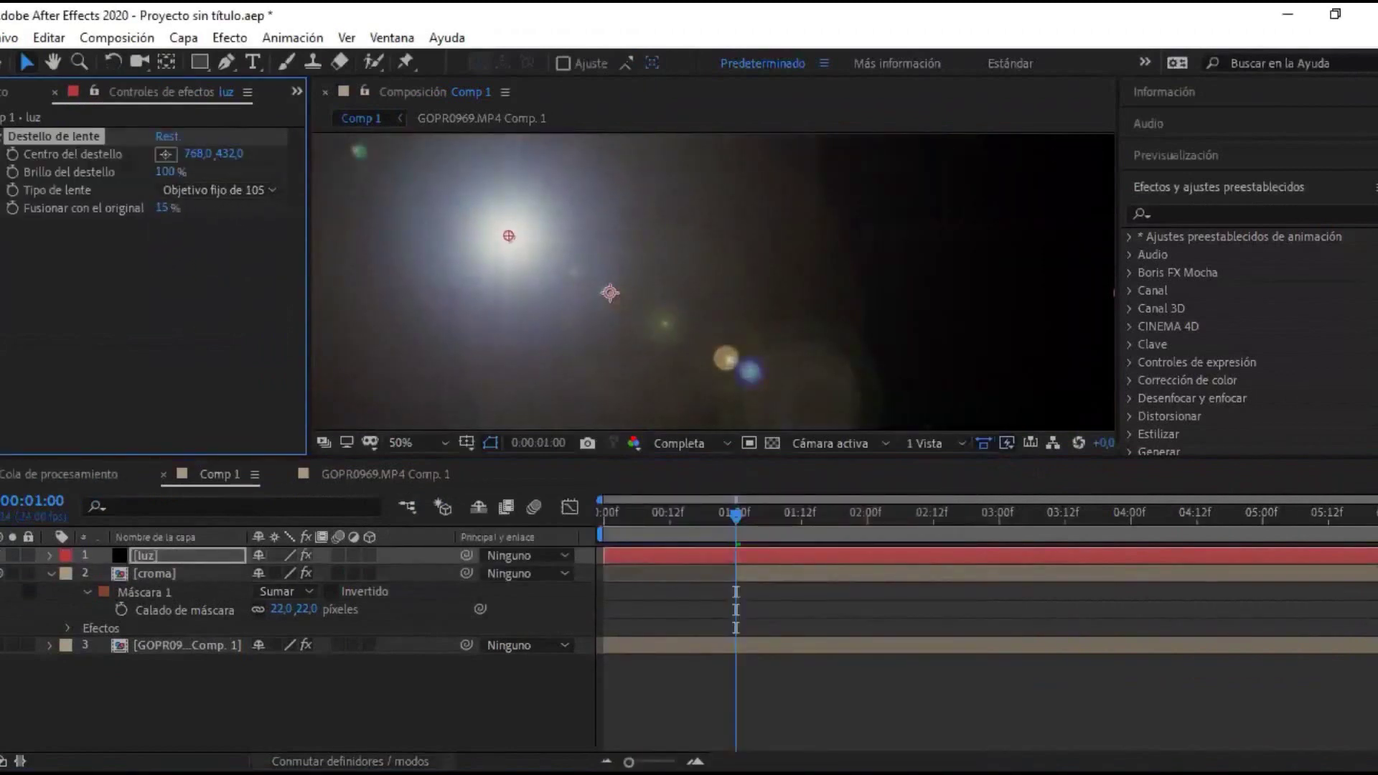
key("F4")
left_click(278, 554)
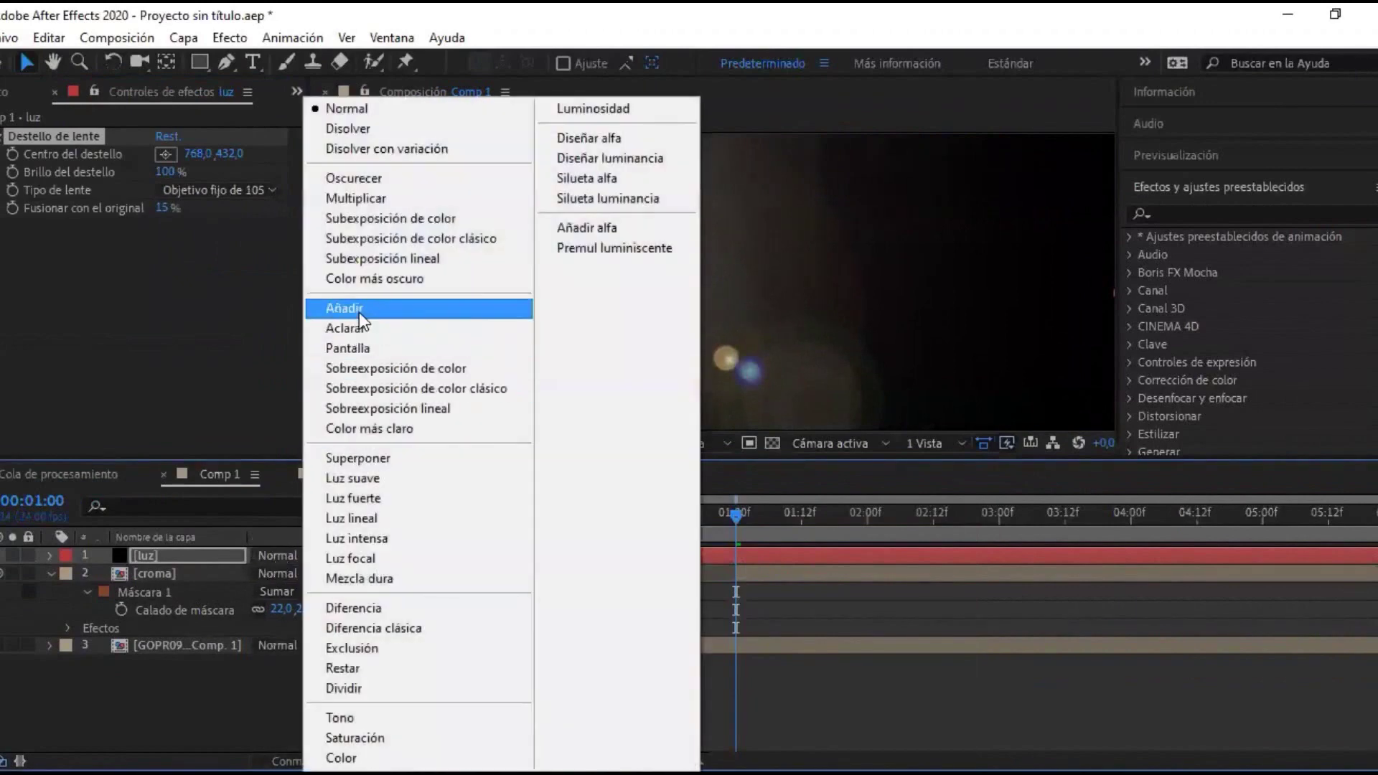
Step: Set the luz layer to Añadir mode and lower the flare brightness to 47%
left_click(359, 308)
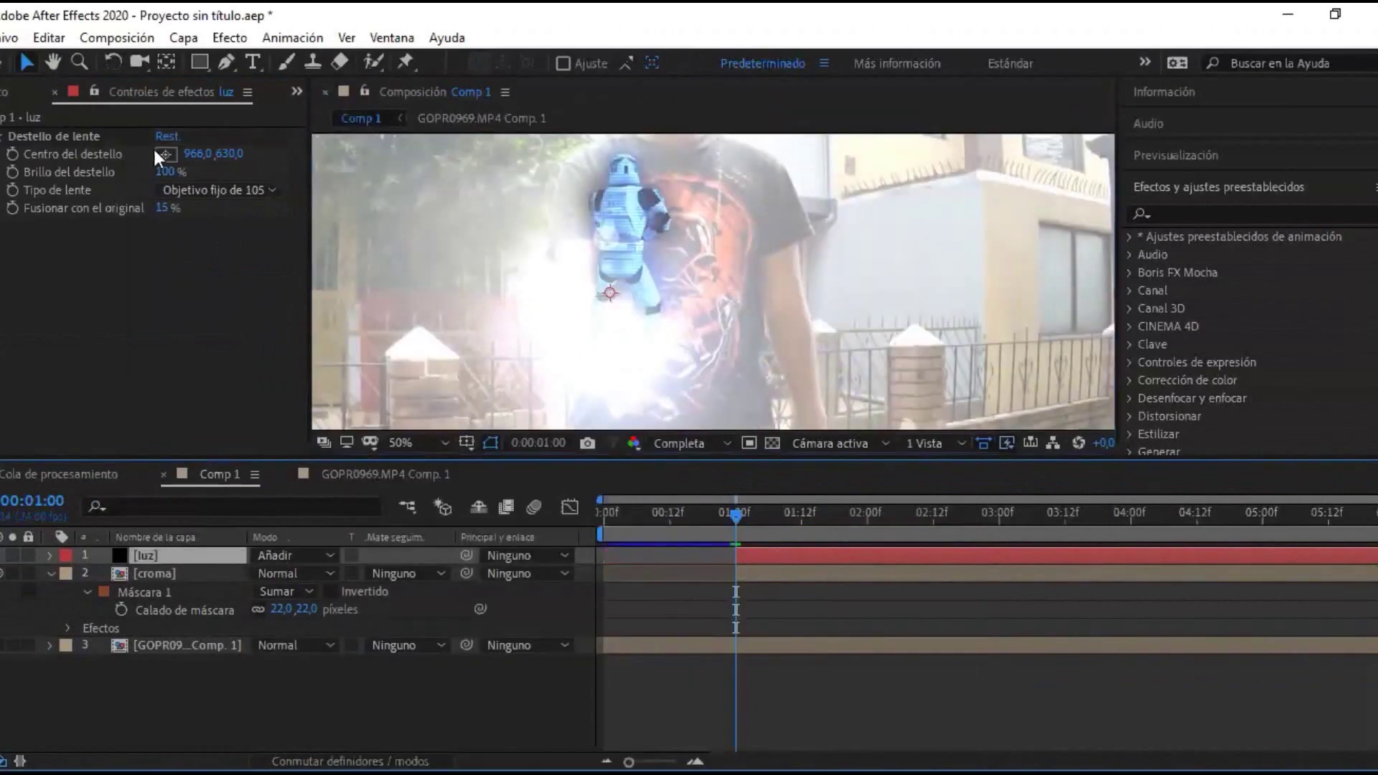
left_click_drag(170, 170, 122, 171)
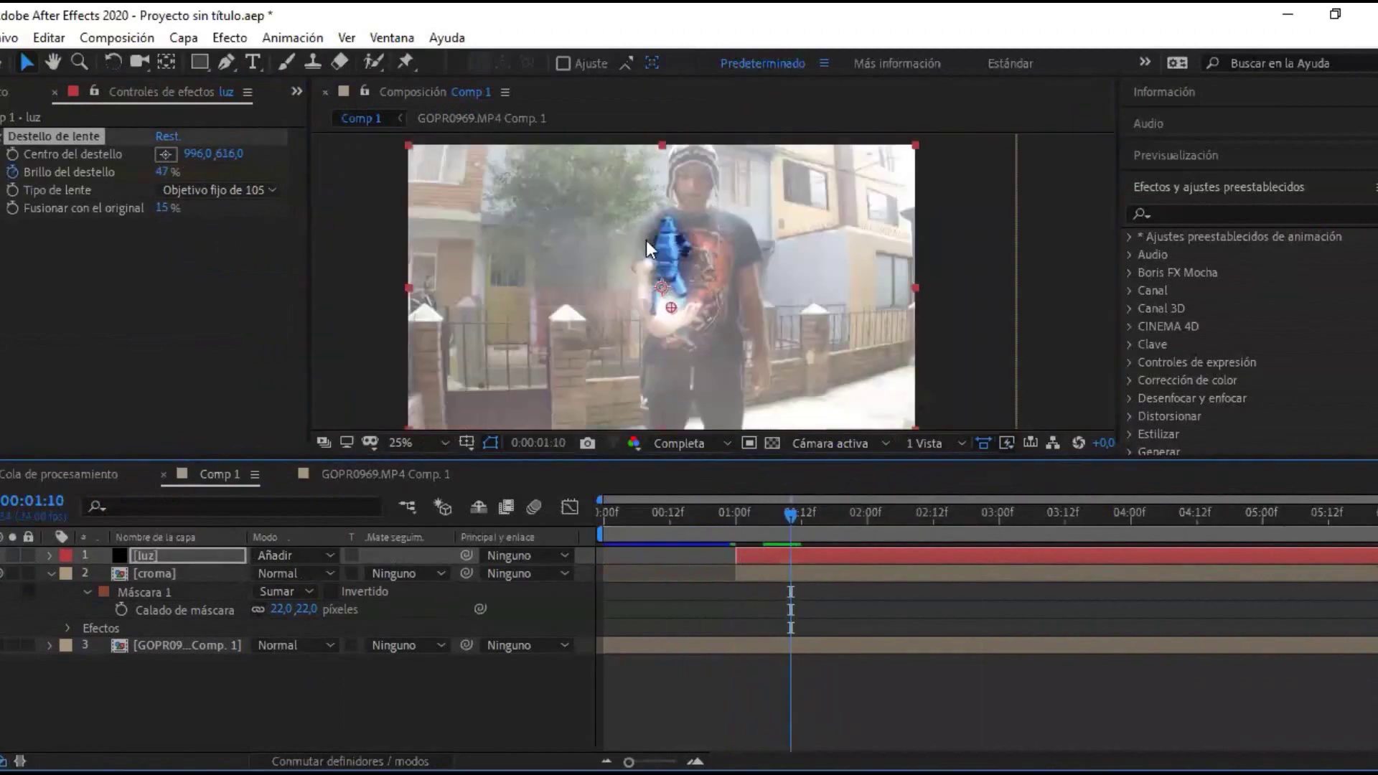
left_click(159, 695)
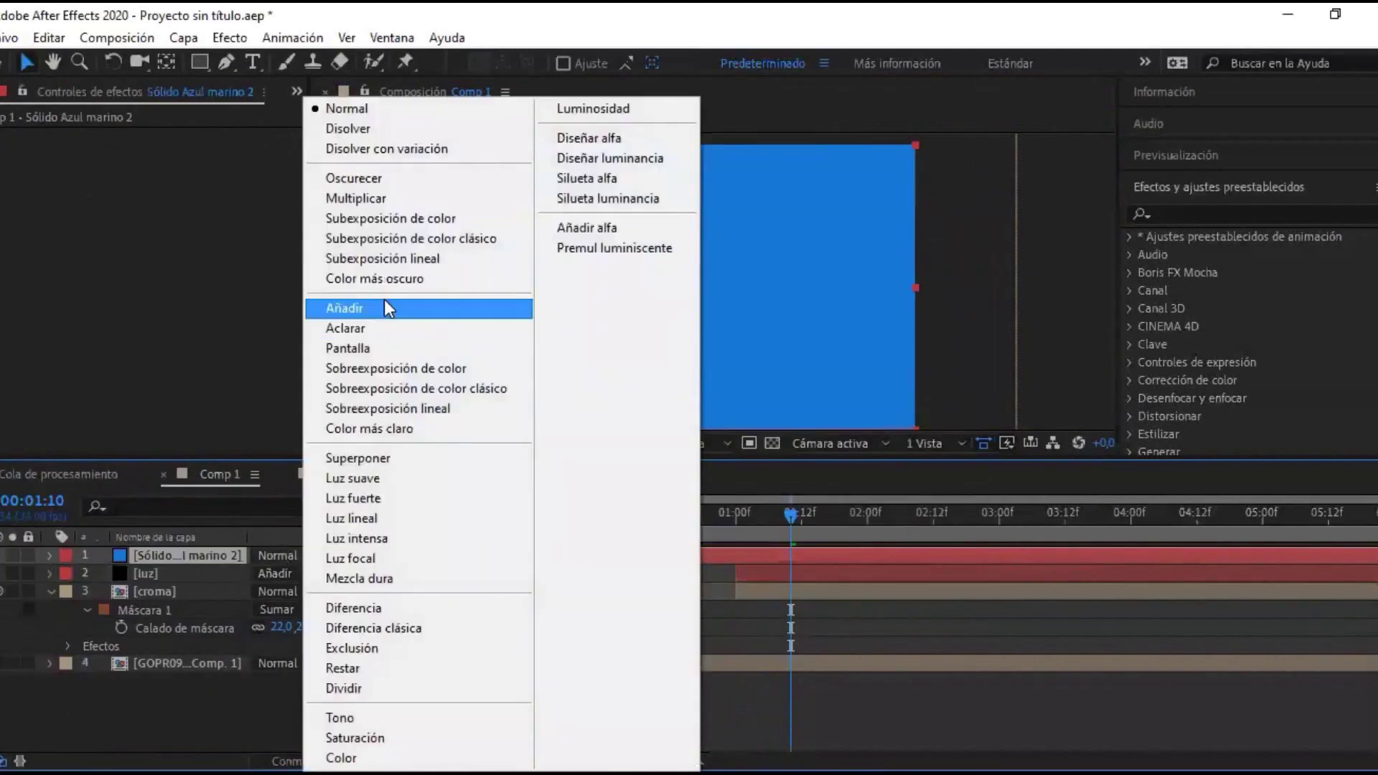
Step: Set the blue #1578D4 solid's blending mode to Añadir
left_click(386, 305)
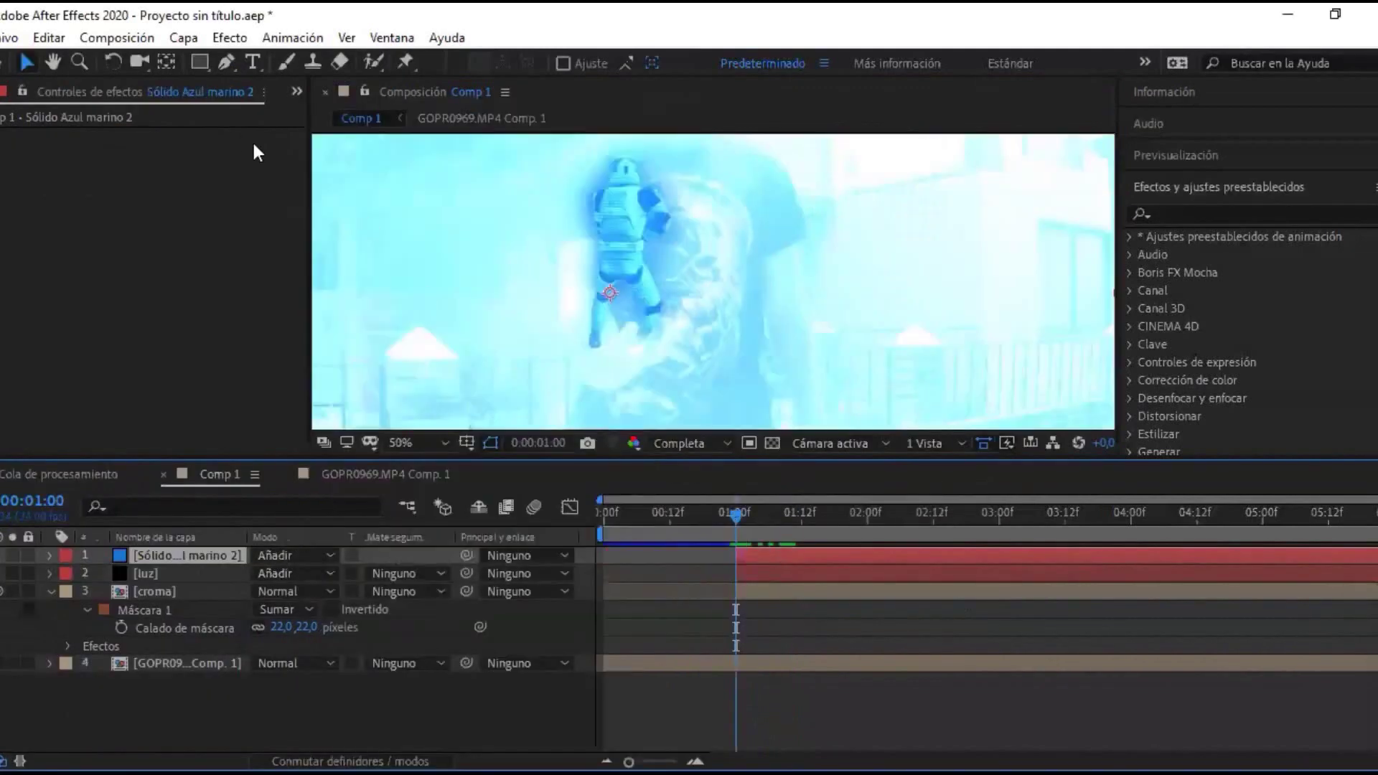
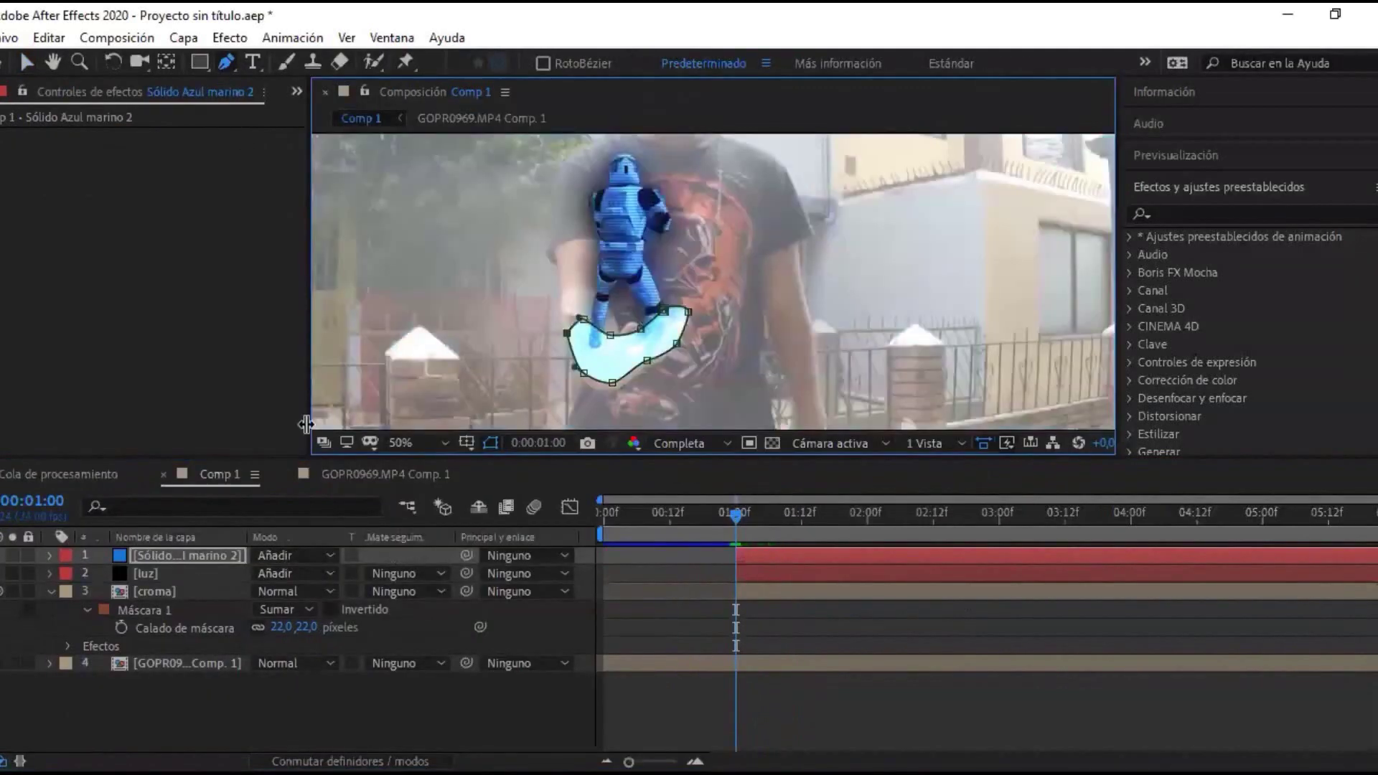
Step: Add a new mask to the blue solid and feather it by 22 pixels
key("ctrl+v")
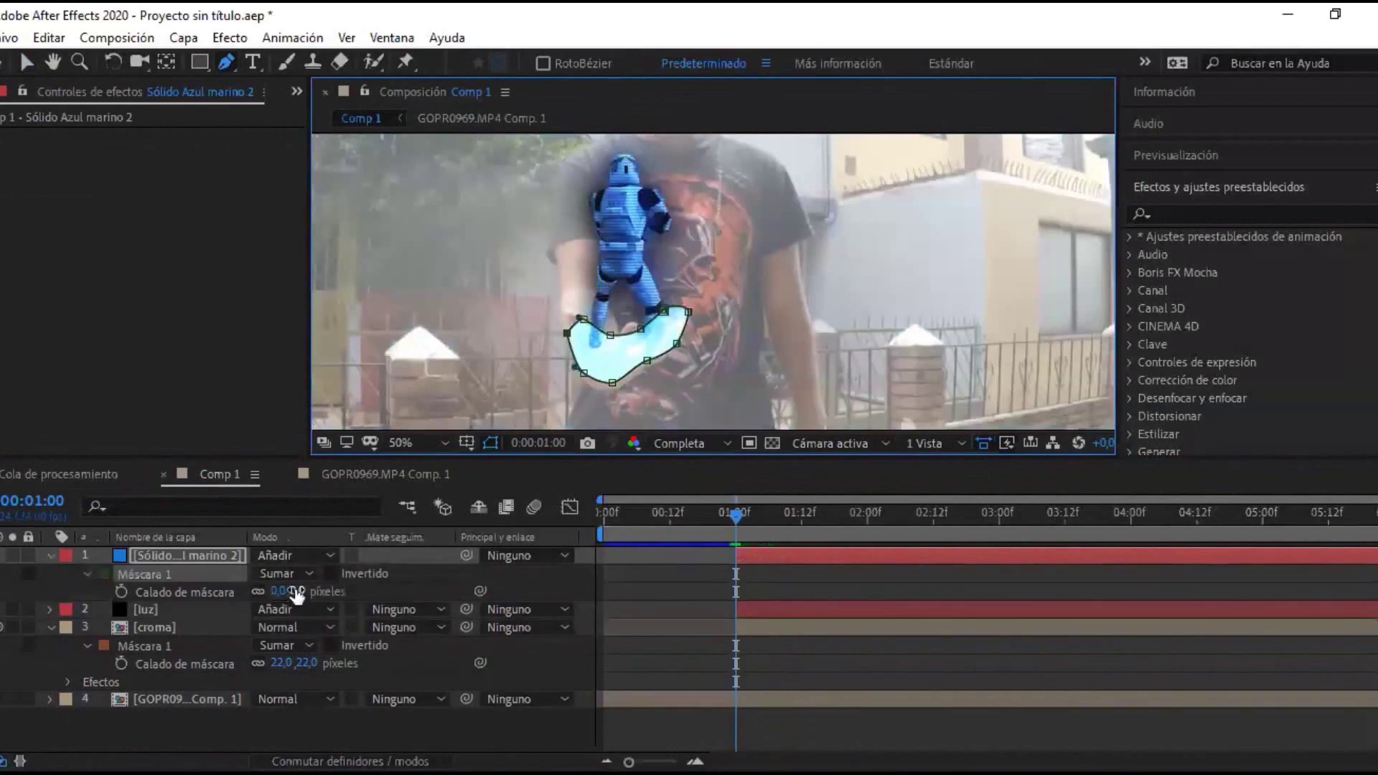
left_click(297, 594)
type("22")
key("Return")
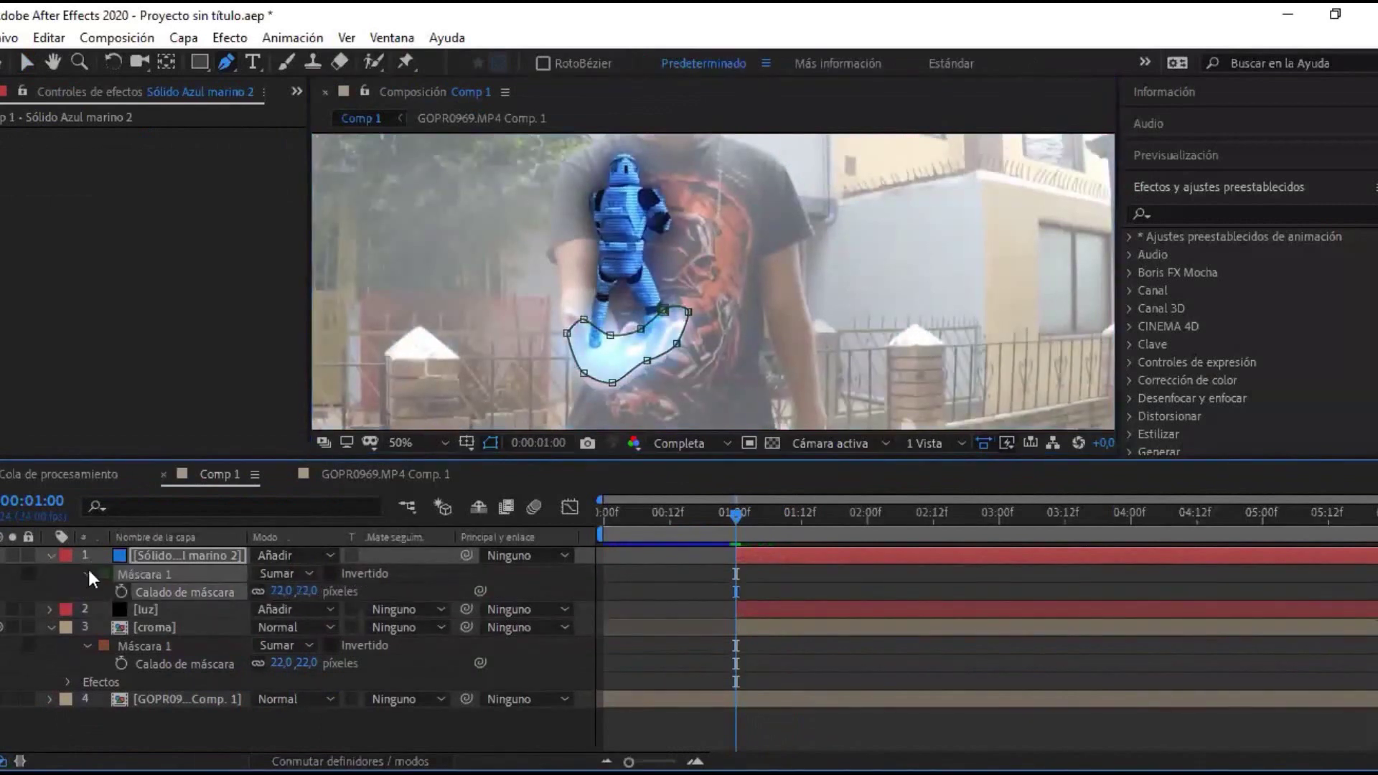
Step: Keyframe the mask path to stretch upward over the stormtrooper from 1:00 to 1:12, then preview the glow
left_click(88, 574)
left_click(576, 373)
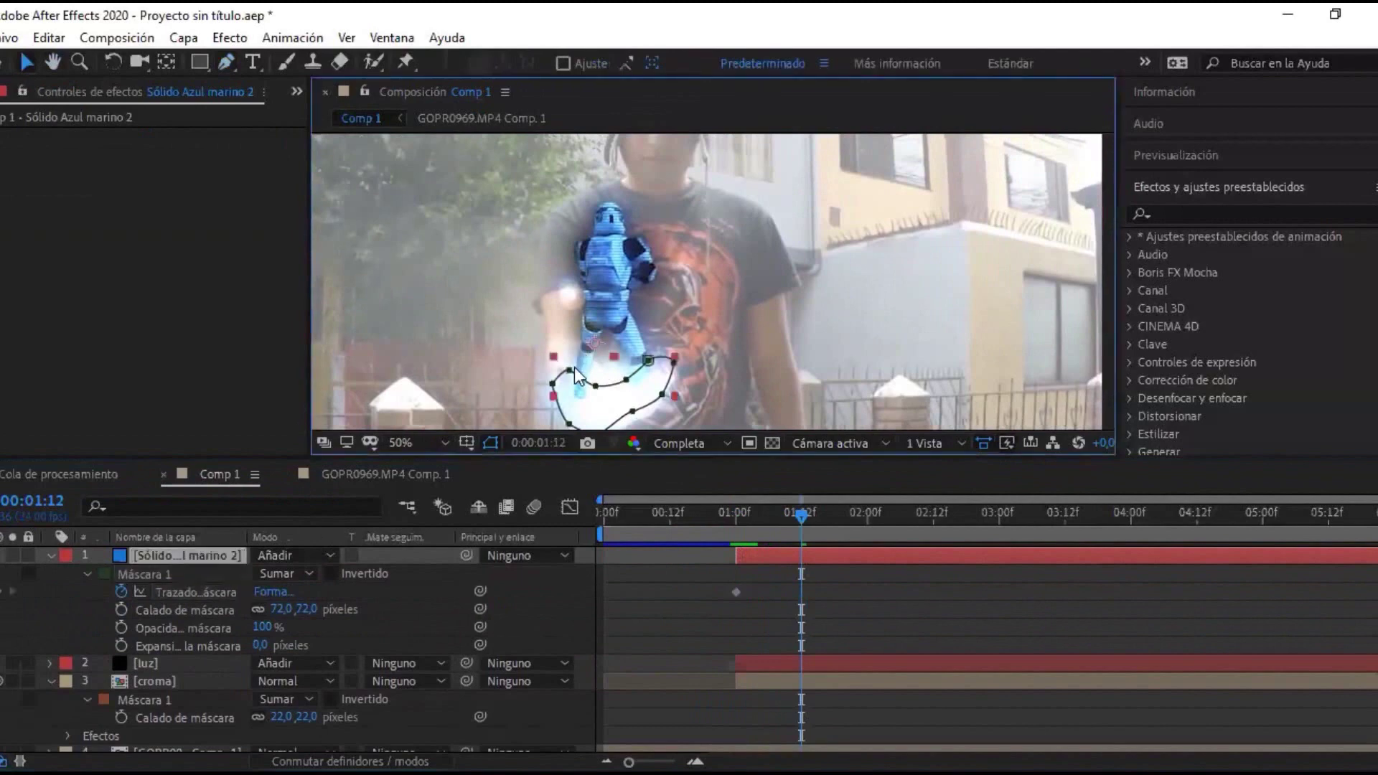
left_click_drag(570, 366, 563, 184)
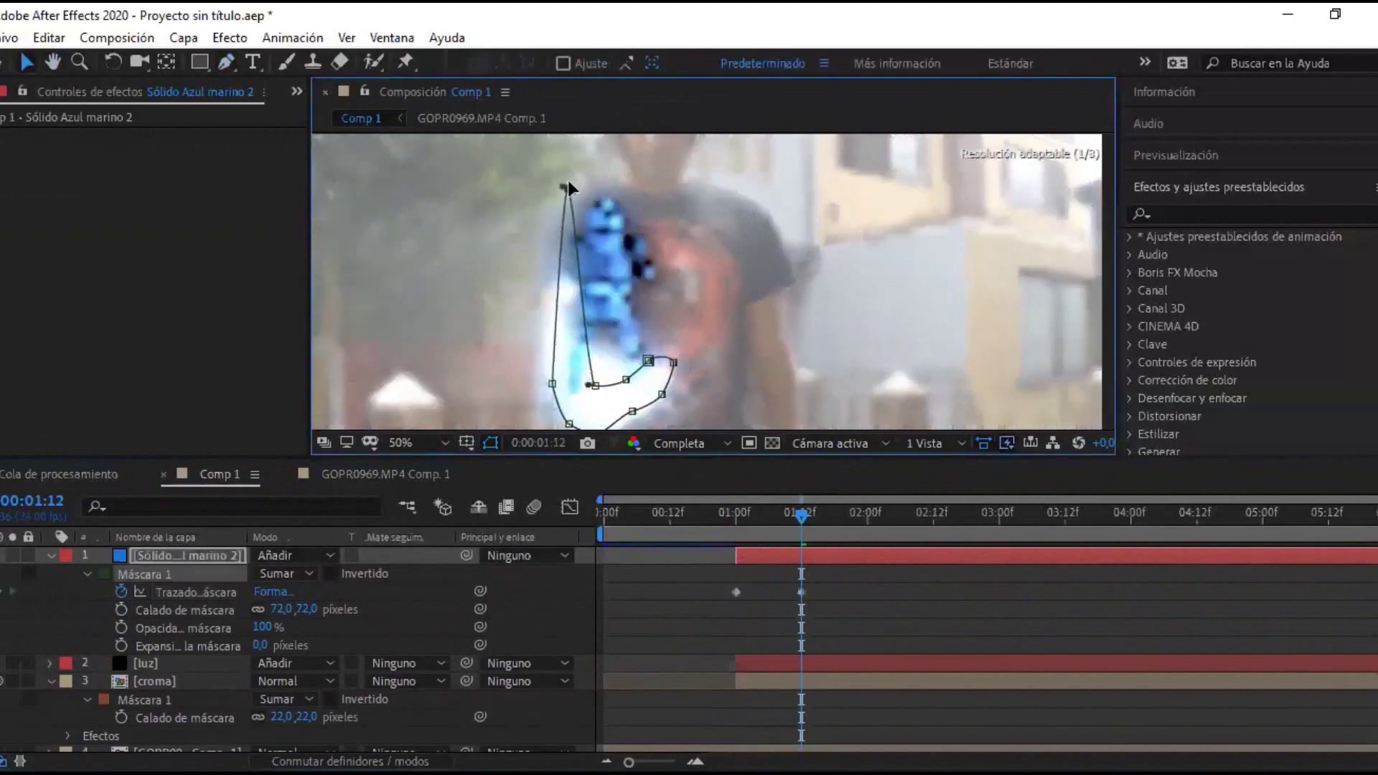
key("j")
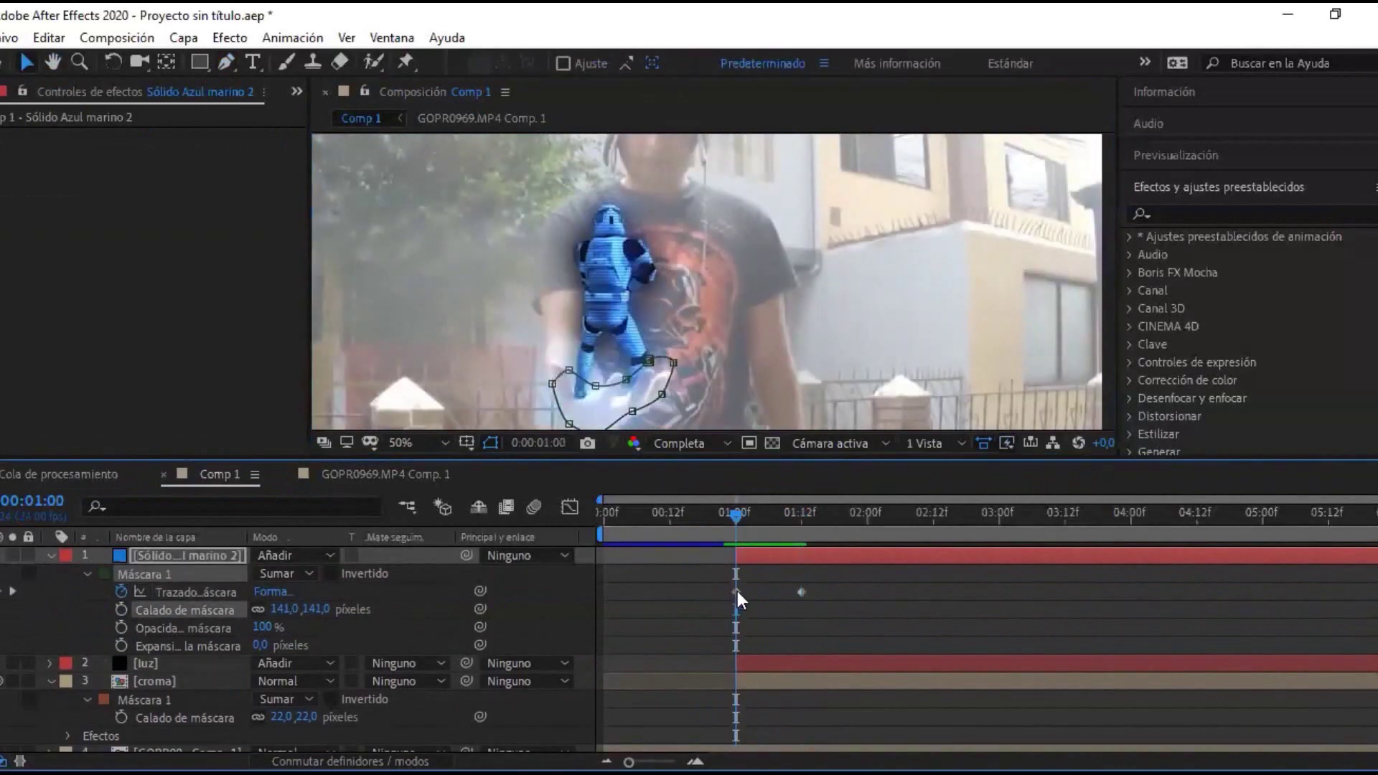
left_click(736, 591)
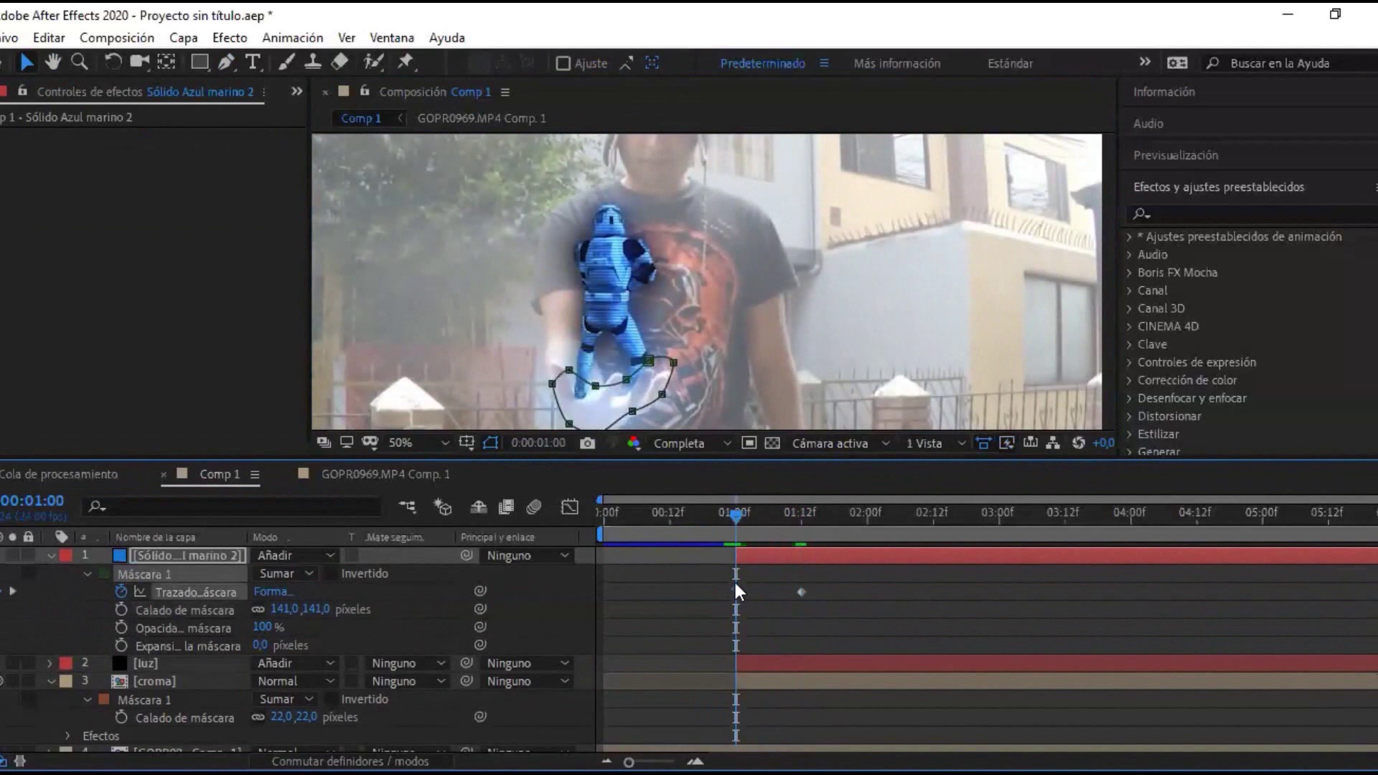
key("space")
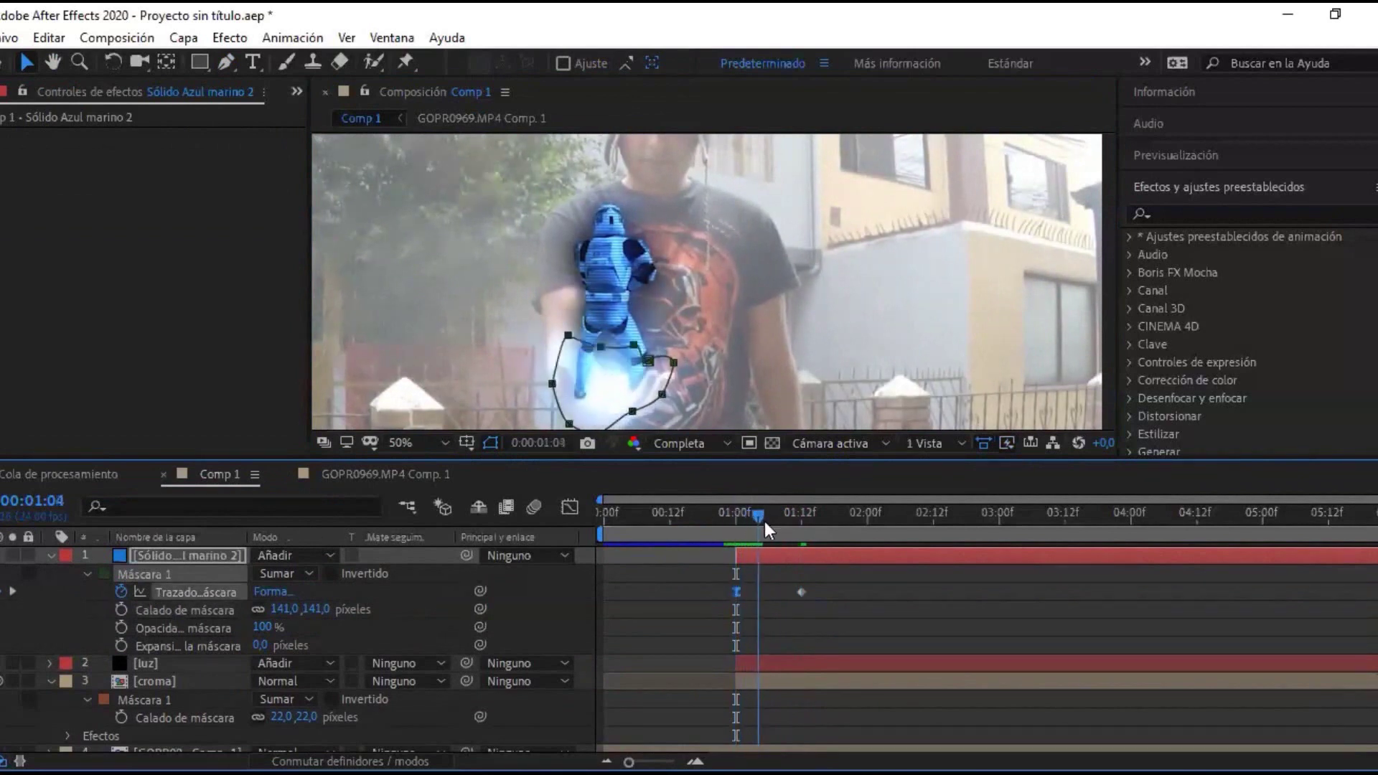
key("space")
left_click(767, 554)
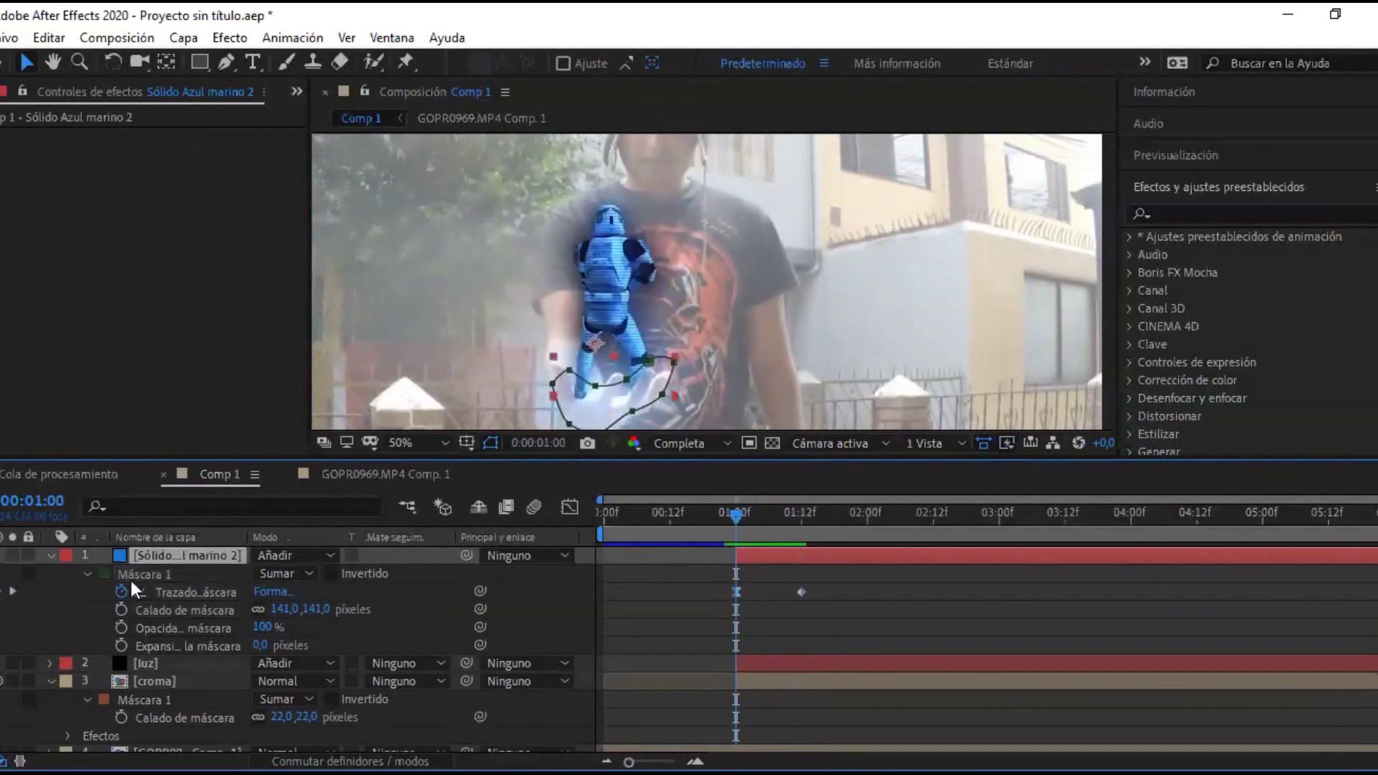
Step: Keyframe the croma layer's Opacity from 0% at 1:00 to 100% at 1:12
left_click(158, 681)
key("t")
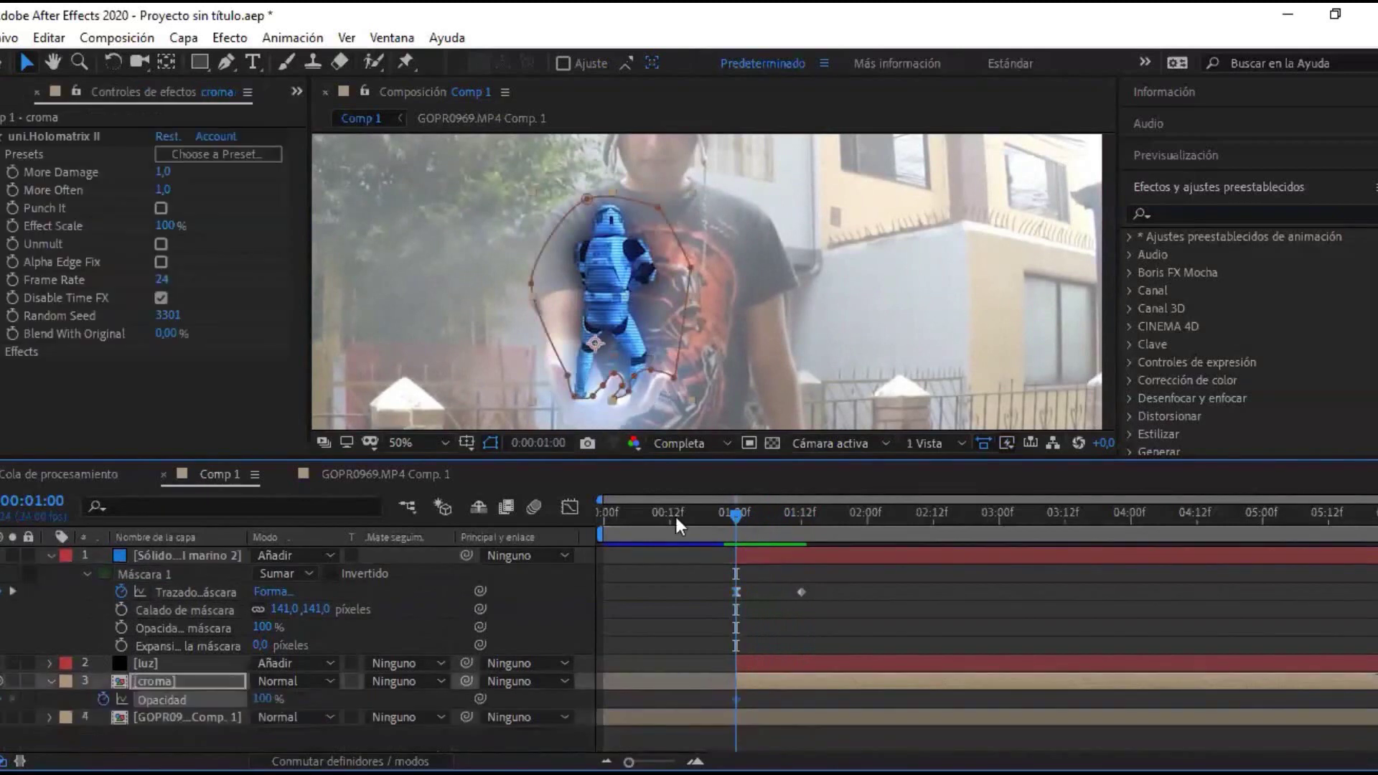
left_click_drag(258, 700, 117, 700)
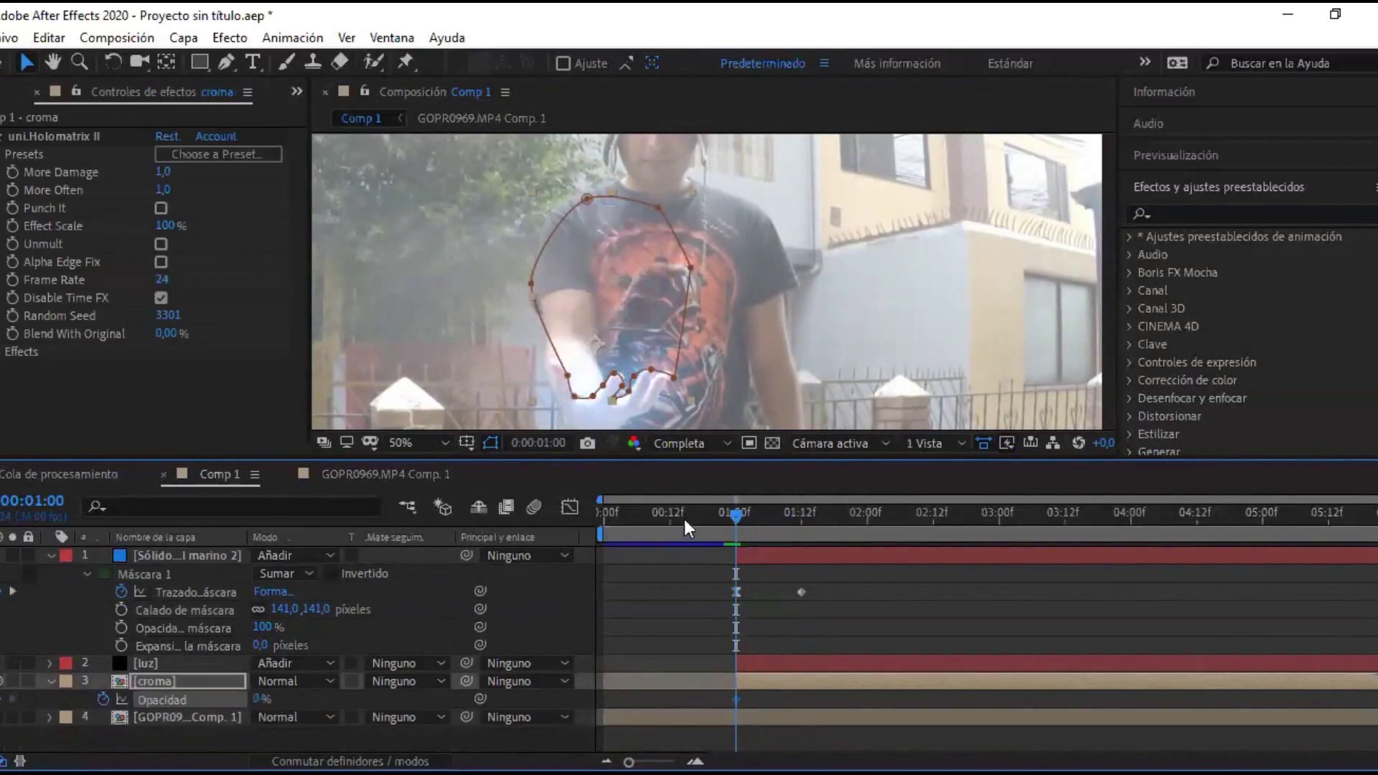
left_click_drag(732, 528, 795, 519)
left_click_drag(260, 700, 362, 713)
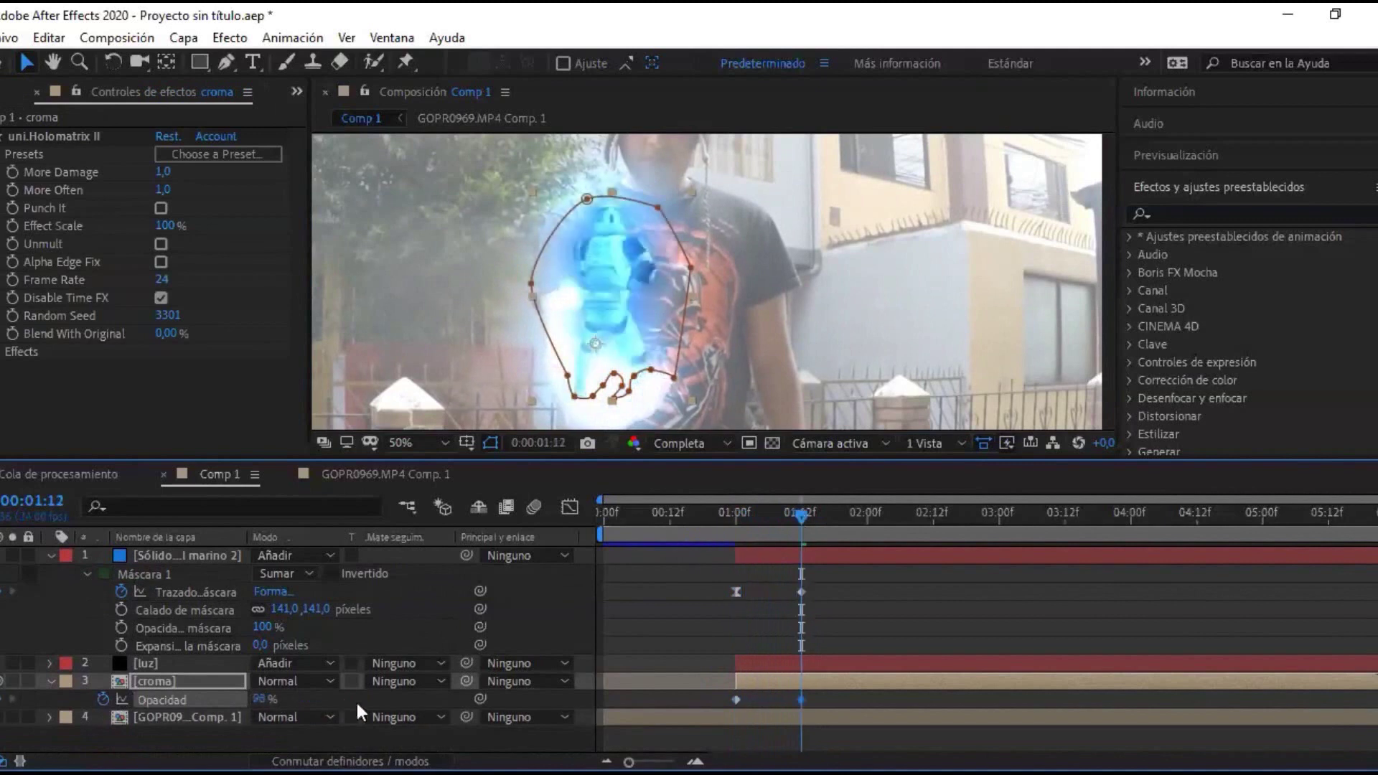
mouse_move(736, 695)
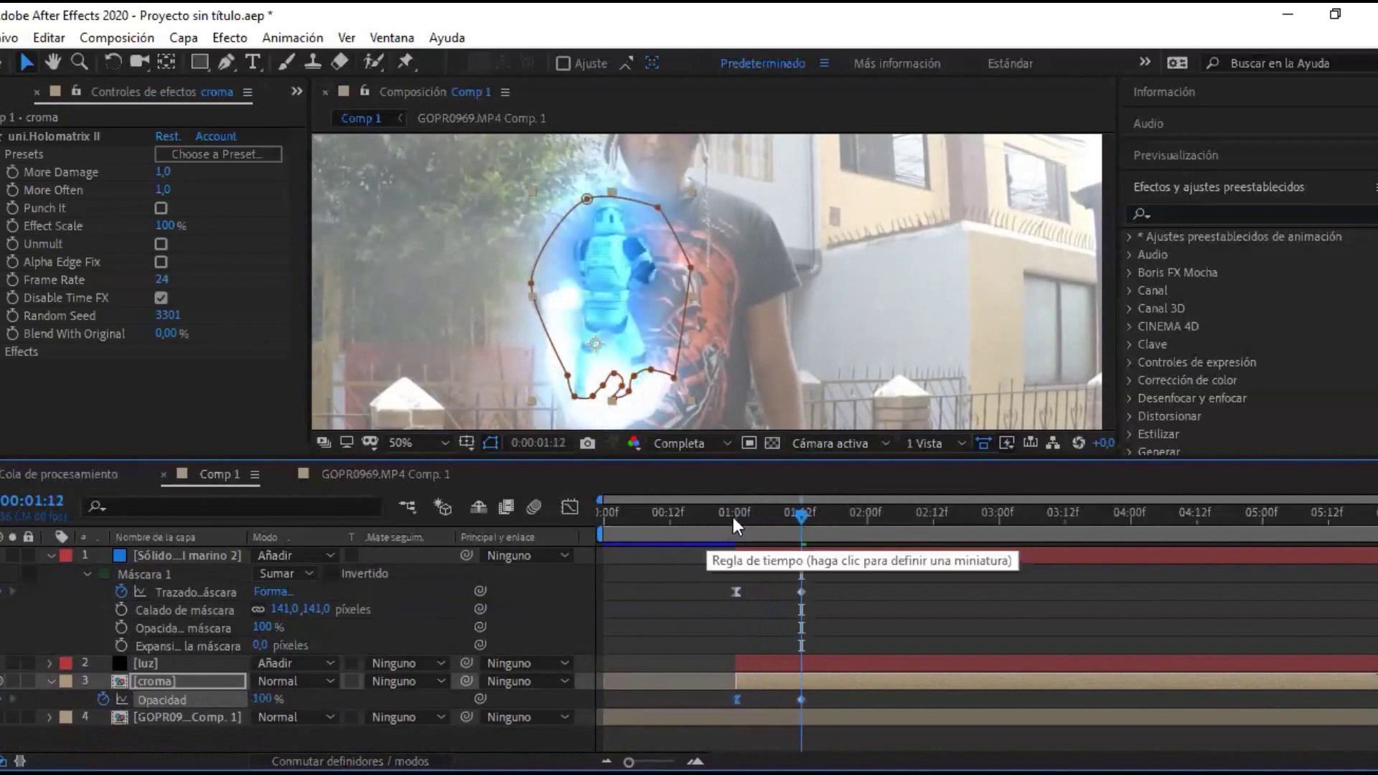
left_click_drag(733, 517, 800, 521)
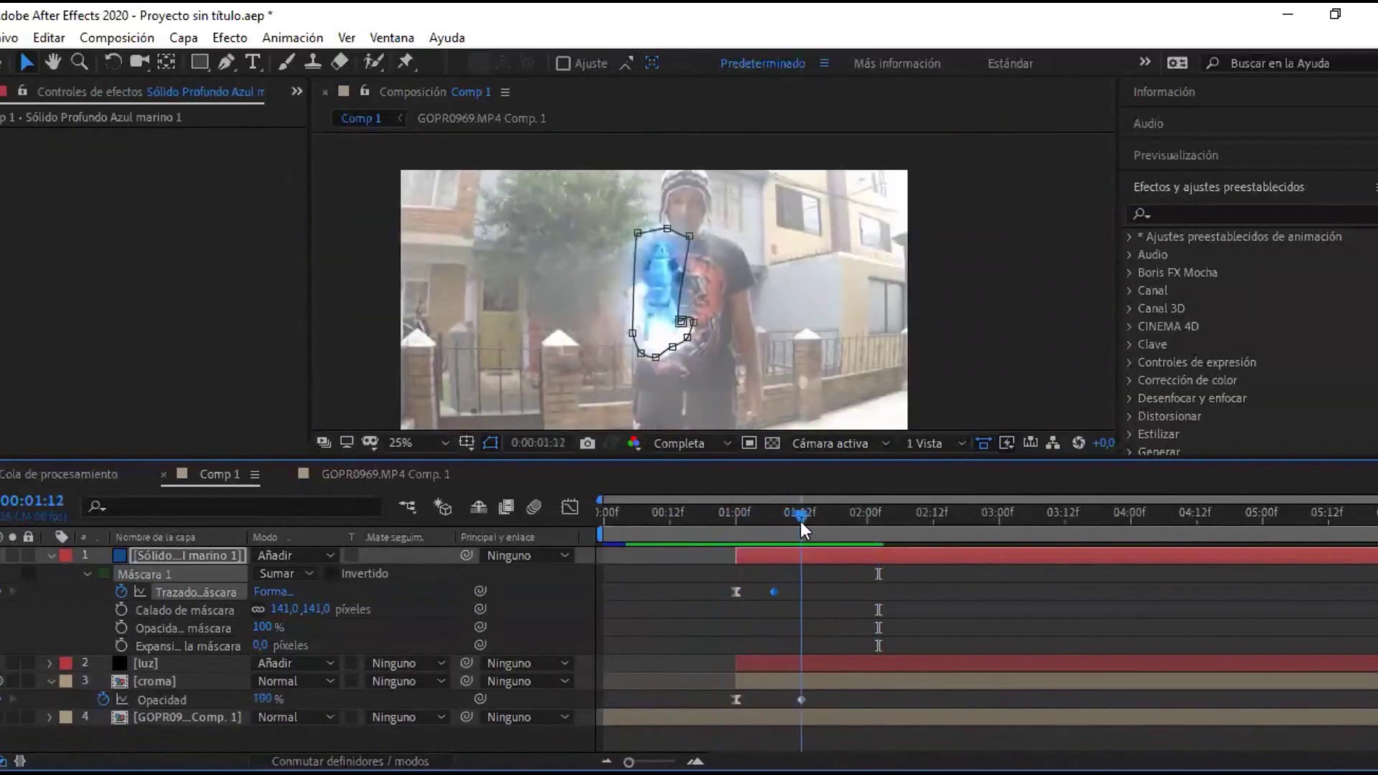
left_click(801, 700)
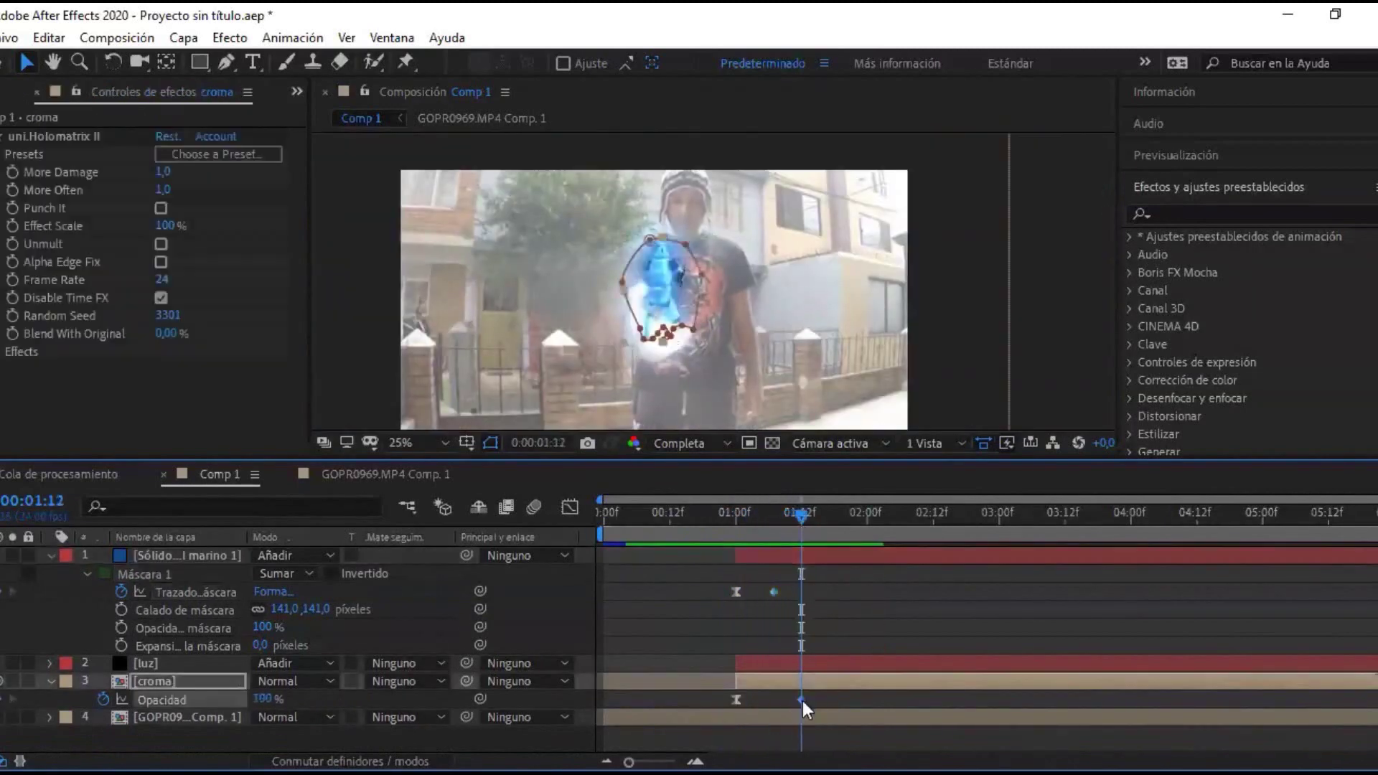
Step: Set the croma layer to Pantalla (Screen) blending and reveal the luz layer's flare brightness keyframes
left_click(287, 681)
left_click(407, 266)
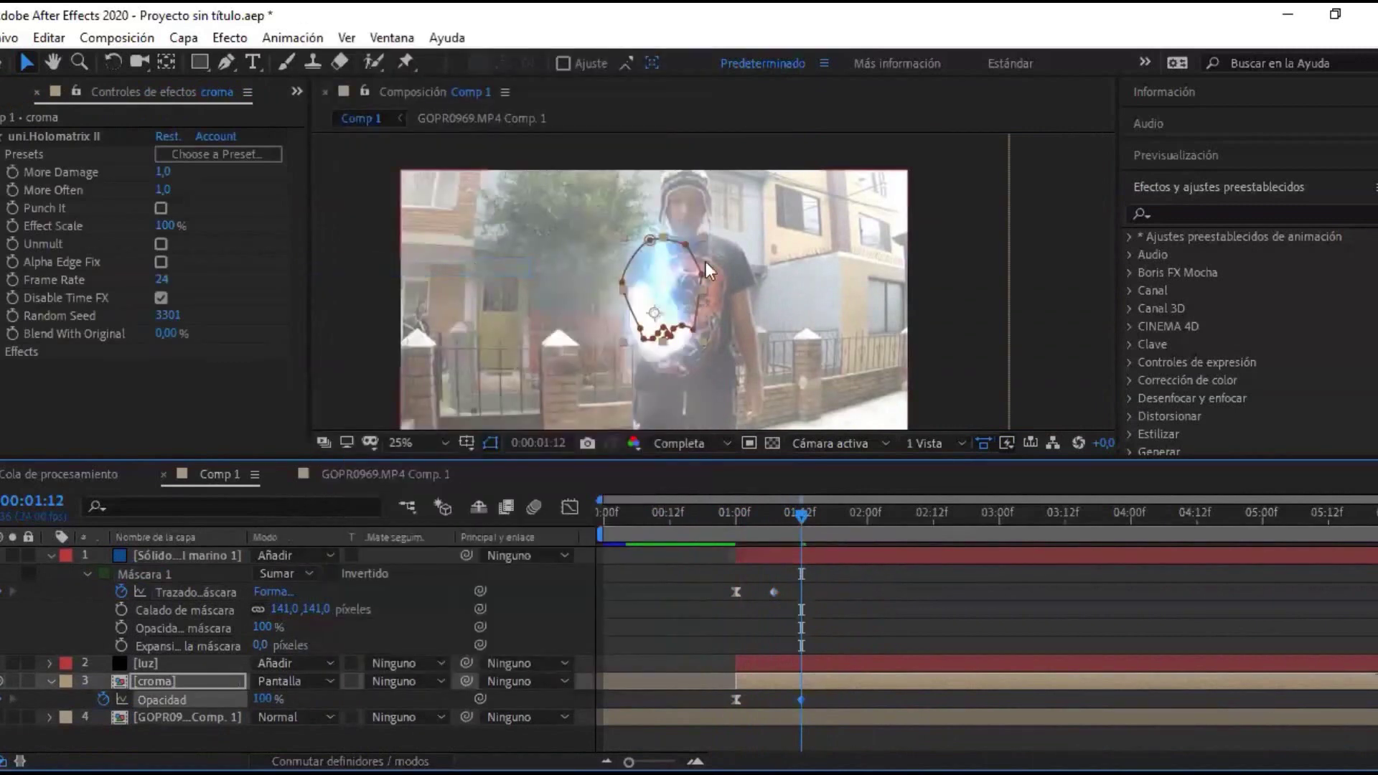
left_click(196, 550)
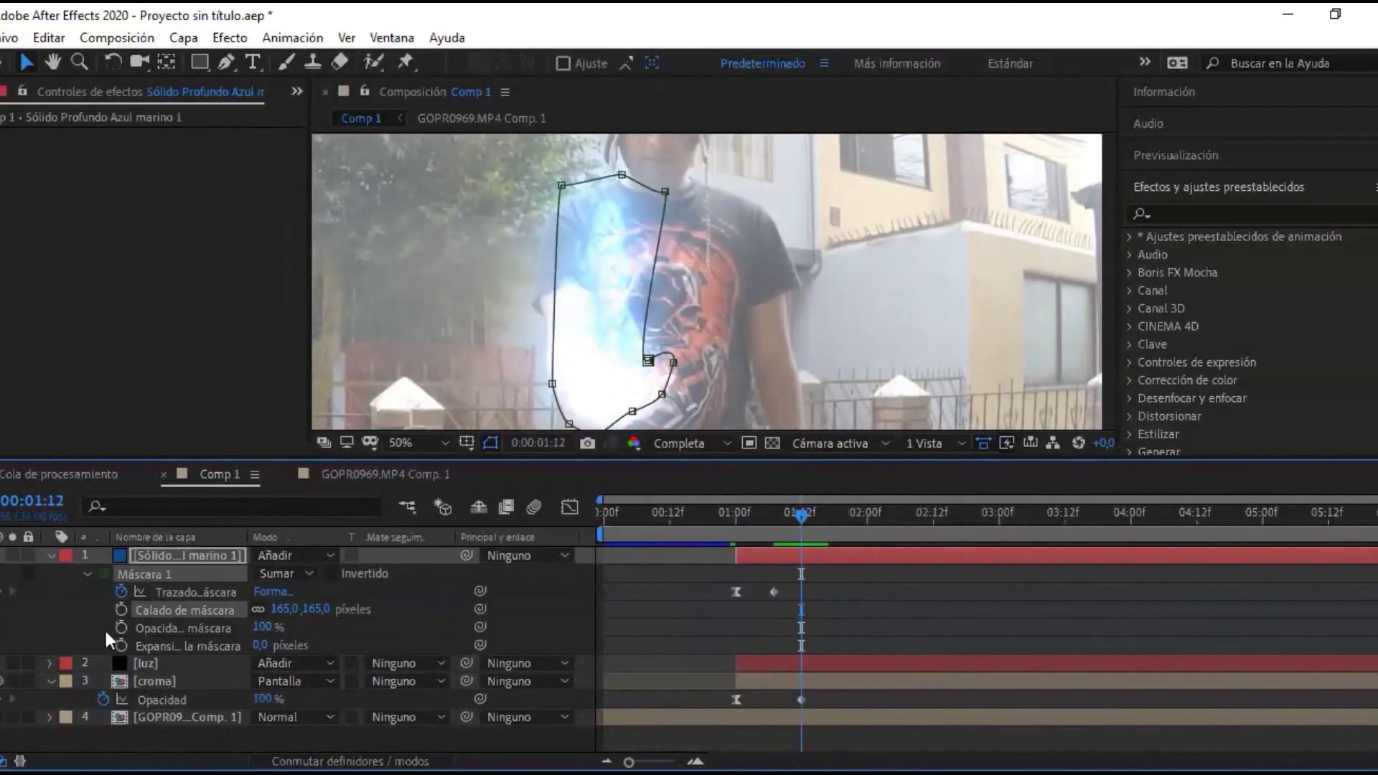
left_click(145, 662)
key("u")
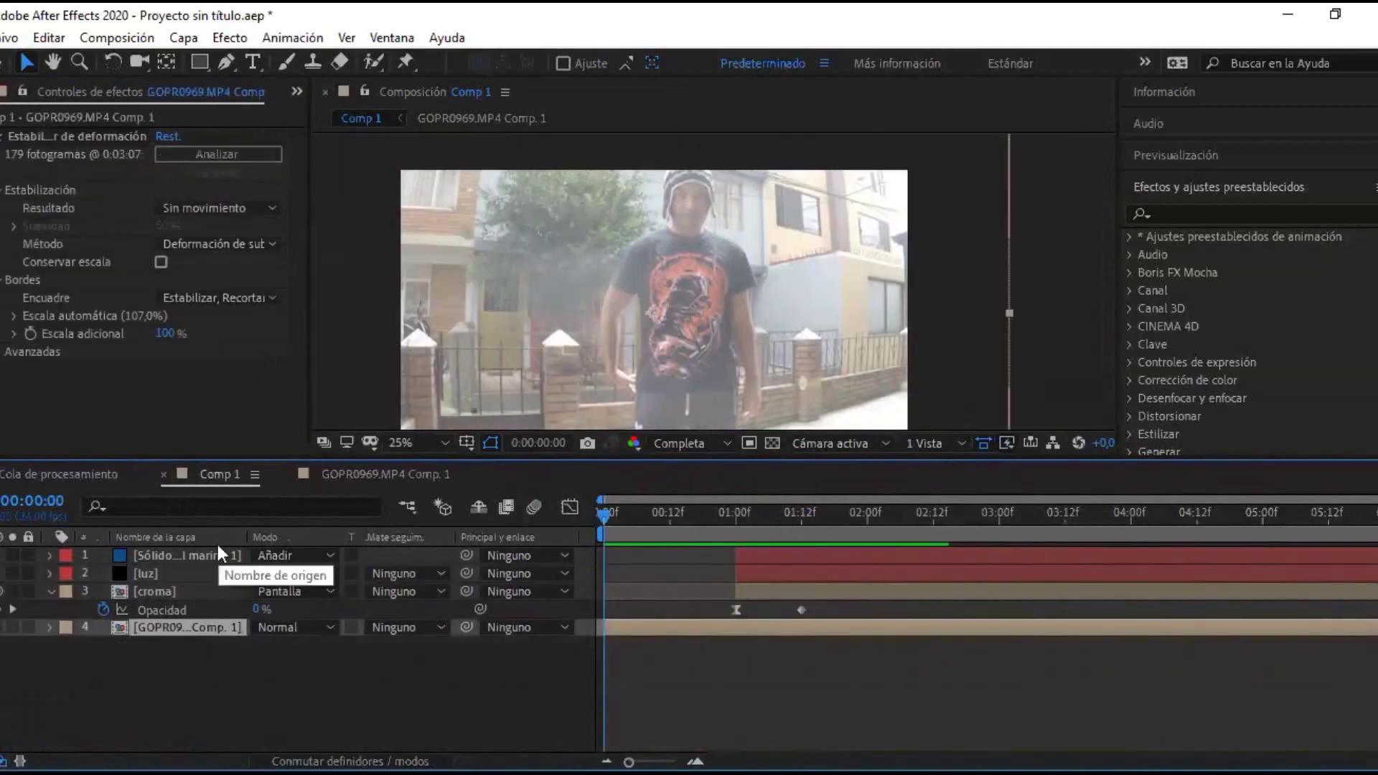
Step: Apply Curvas to the GOPR0969 footage and pull the curve down to darken it
key("ctrl+space")
type("c")
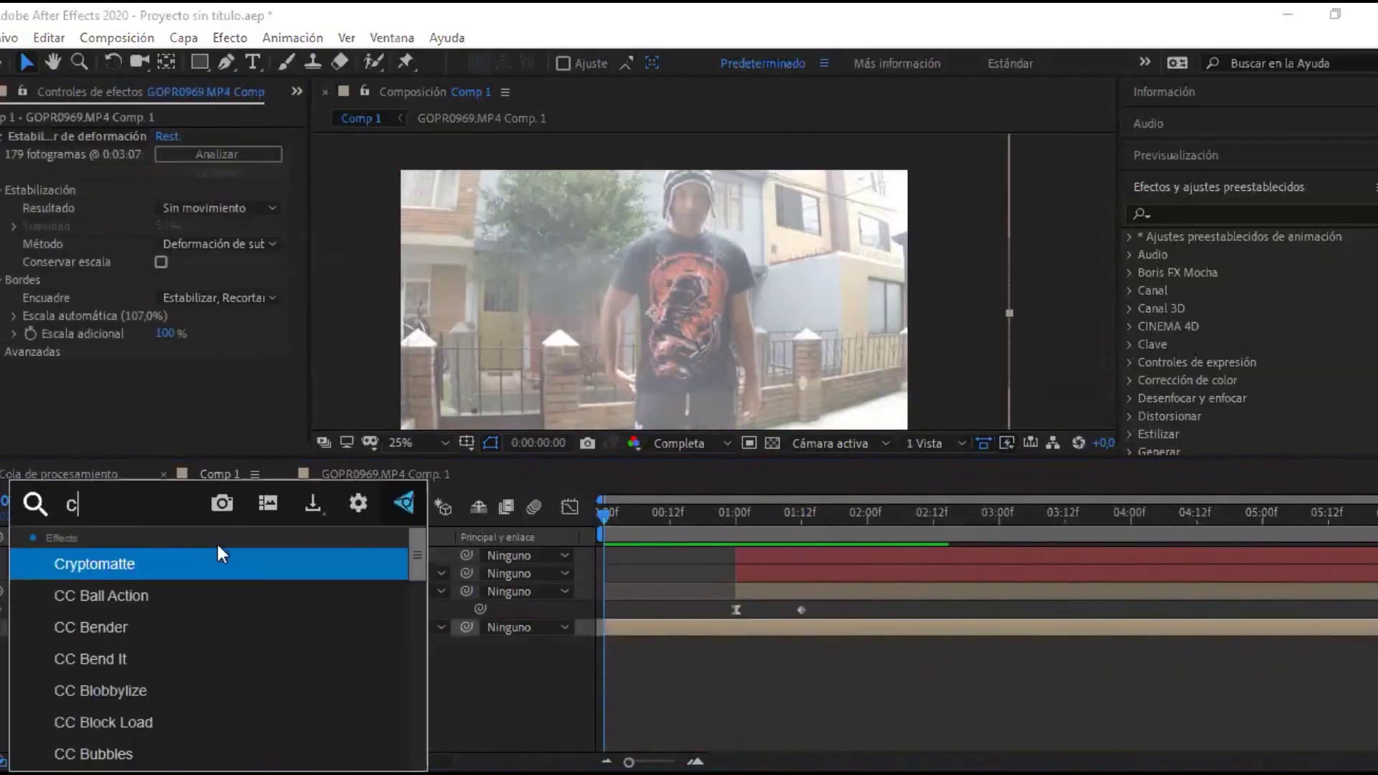
type("urv")
key("Return")
left_click_drag(126, 318, 131, 388)
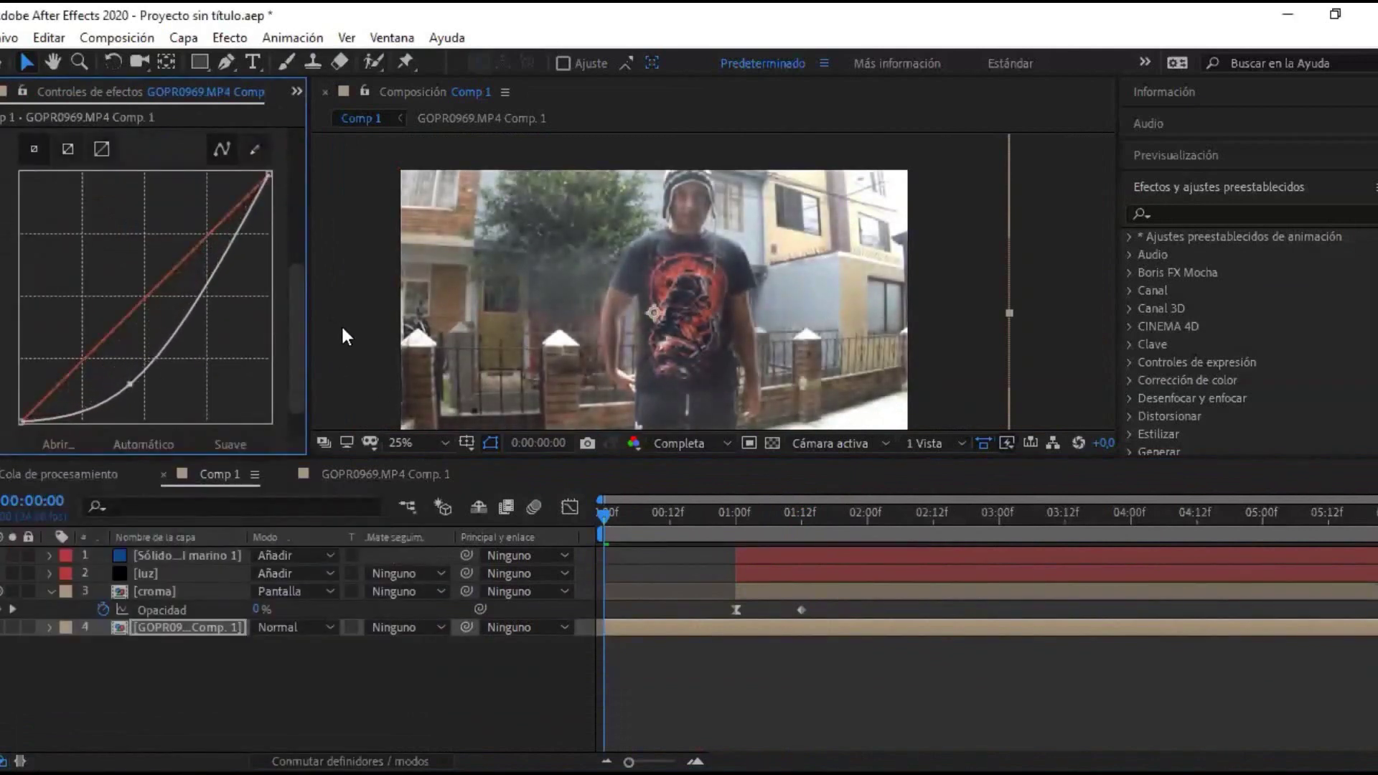
Step: Preview the graded shot, then readjust the glow mask feather to 123 pixels
key("space")
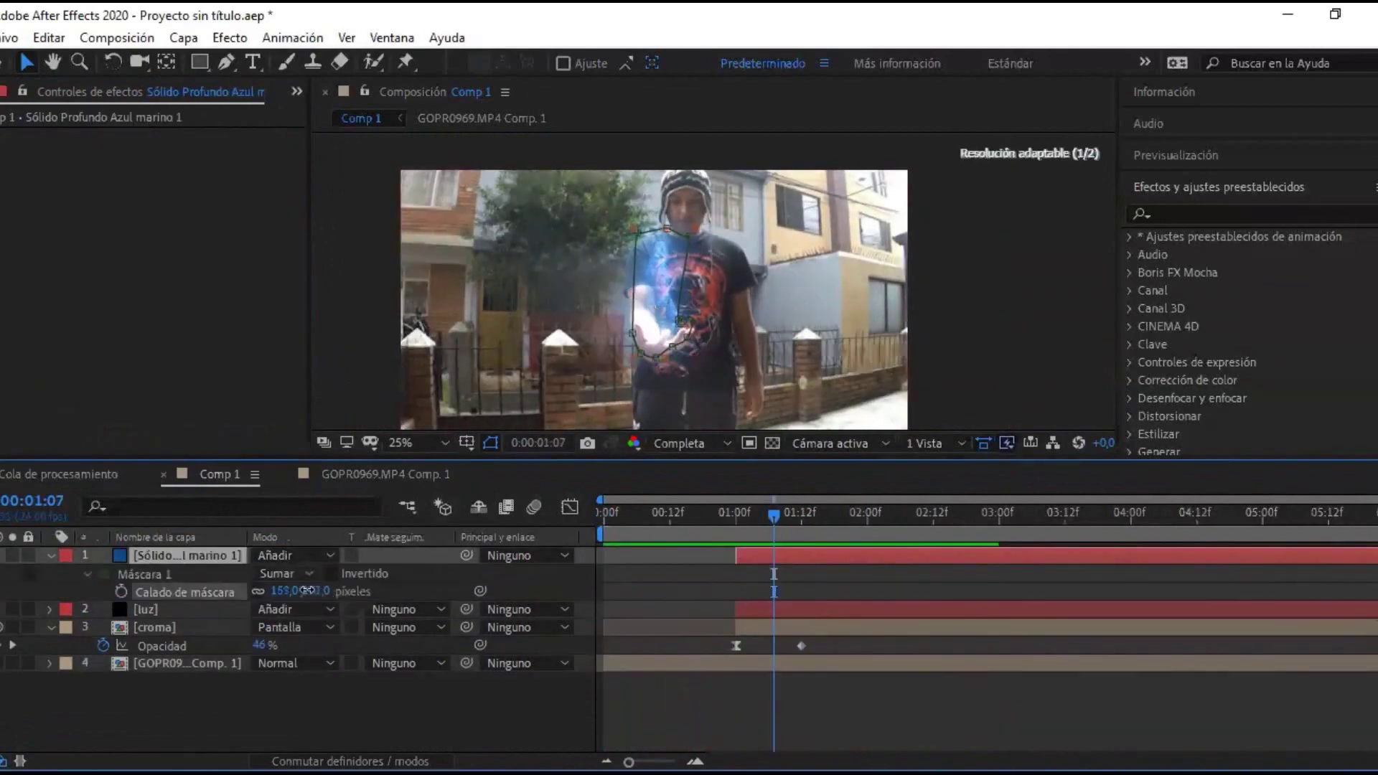
left_click_drag(307, 590, 279, 590)
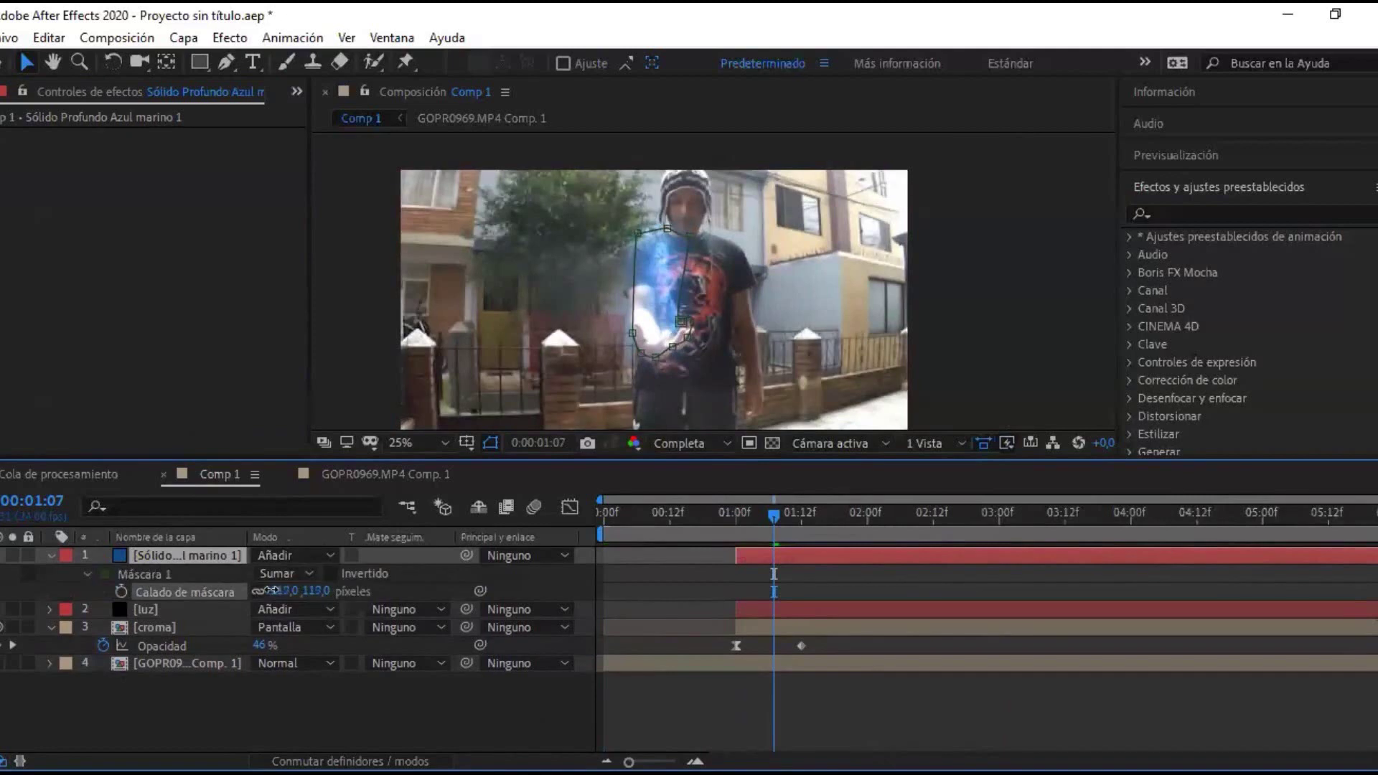
left_click_drag(260, 590, 296, 590)
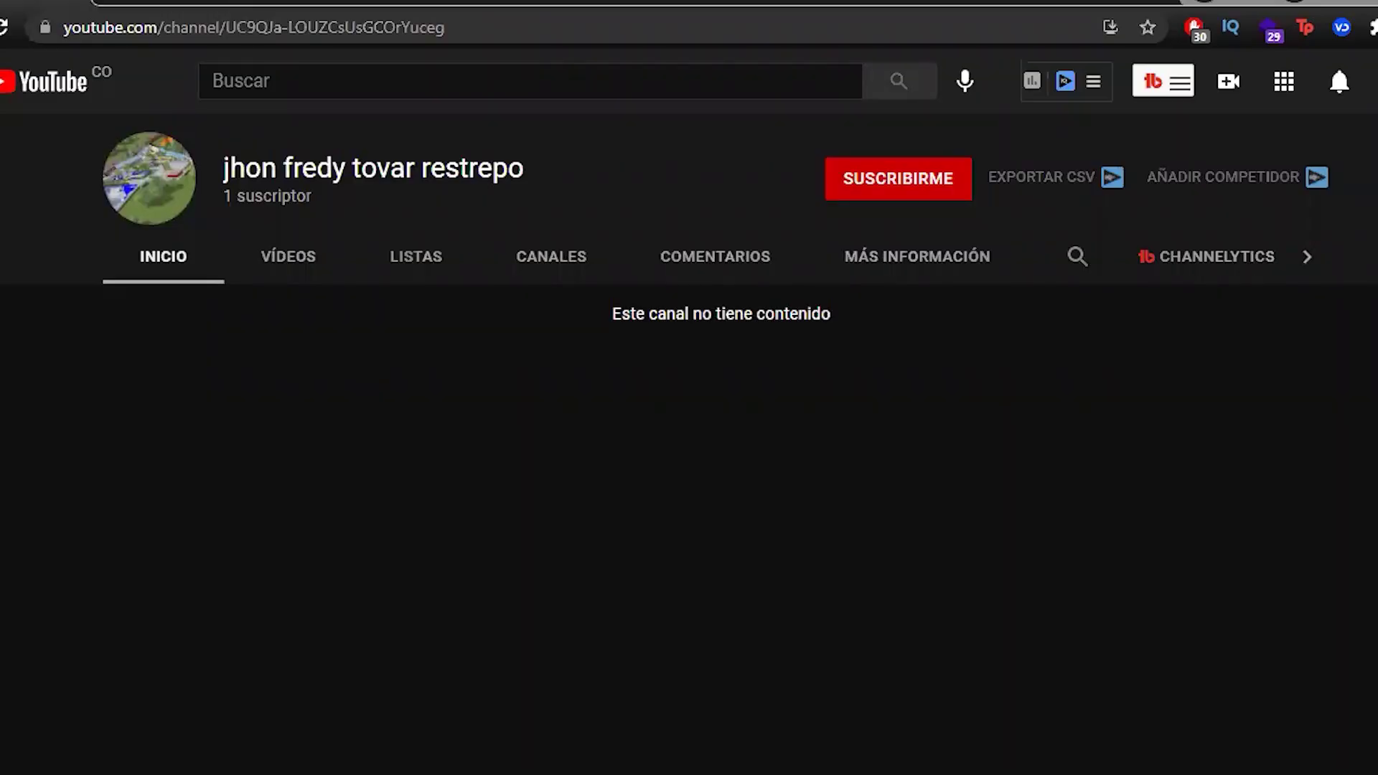
Step: Switch browser tabs to the Avidosprogramer After Effects tutorial channel's home page
key("ctrl+Tab")
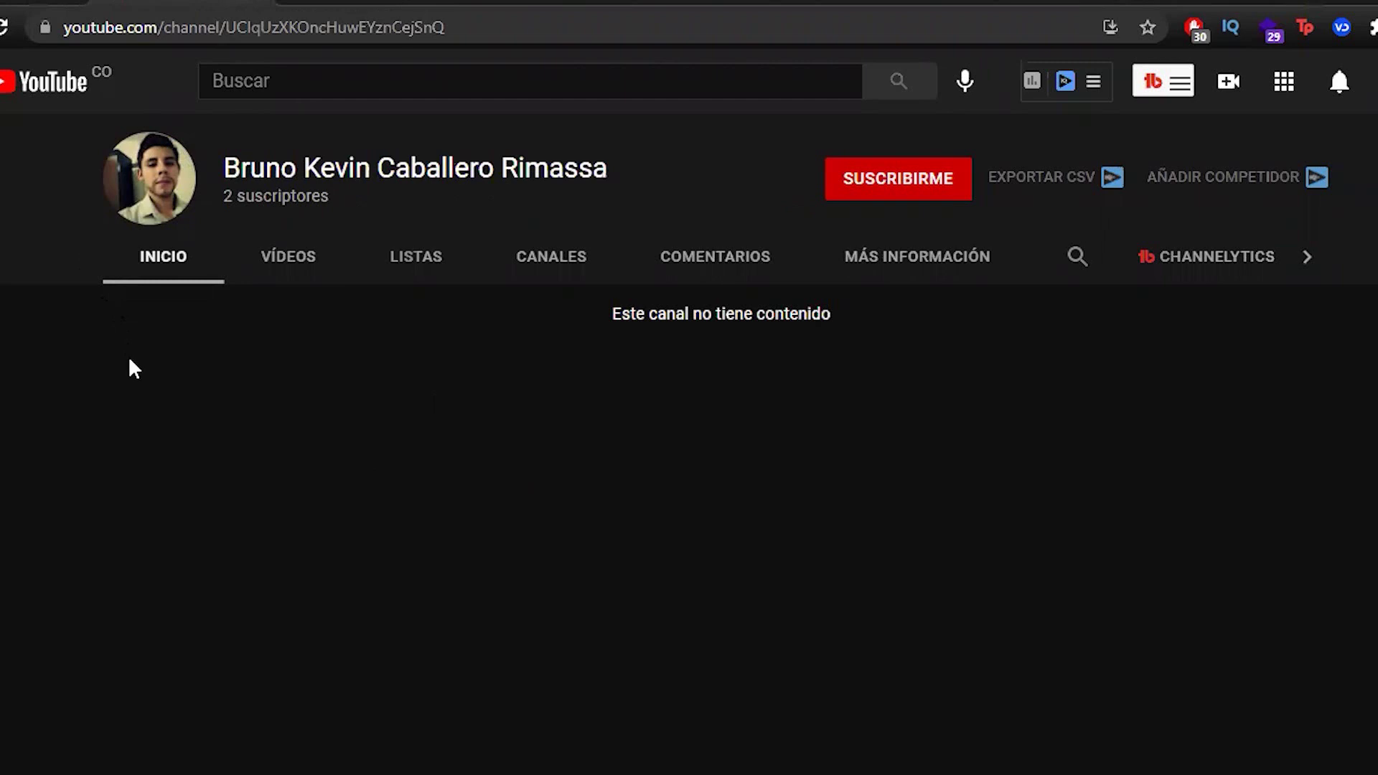
left_click(316, 3)
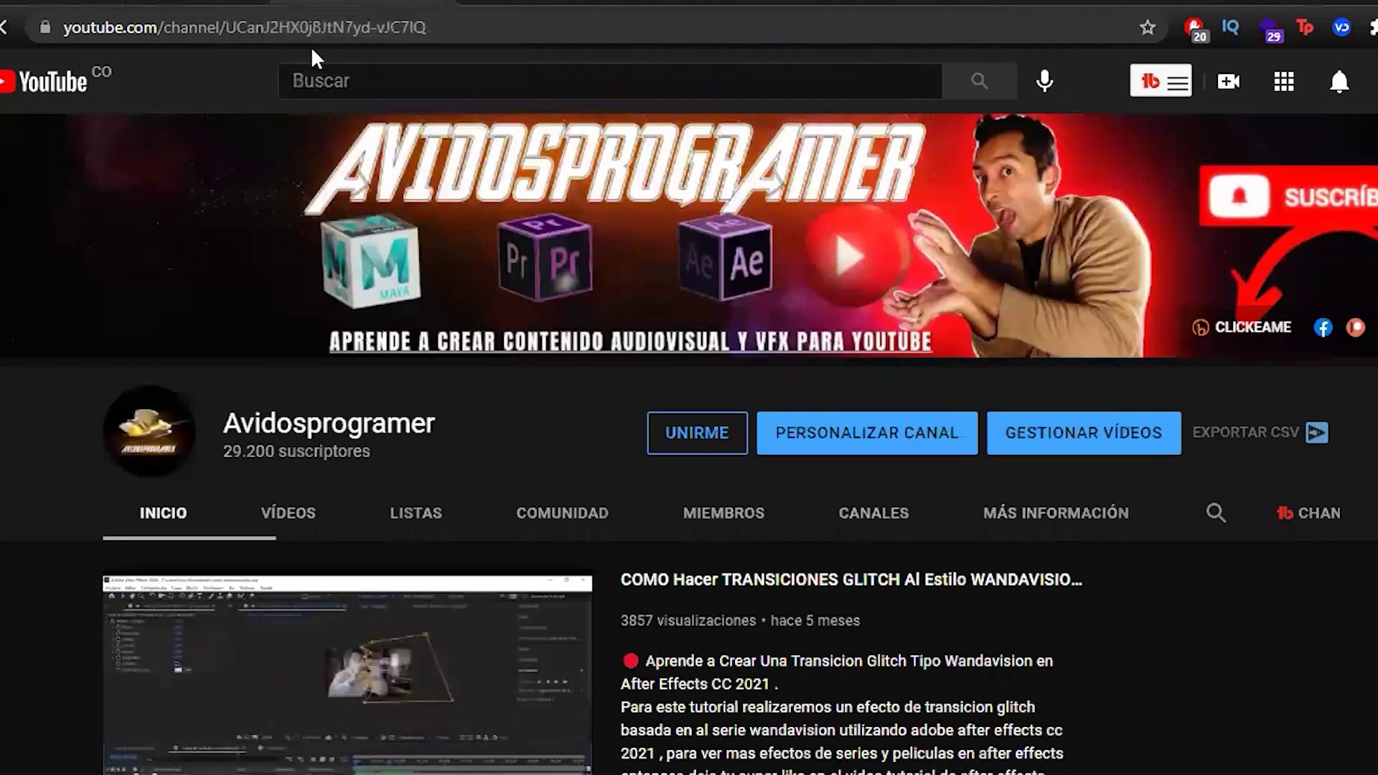